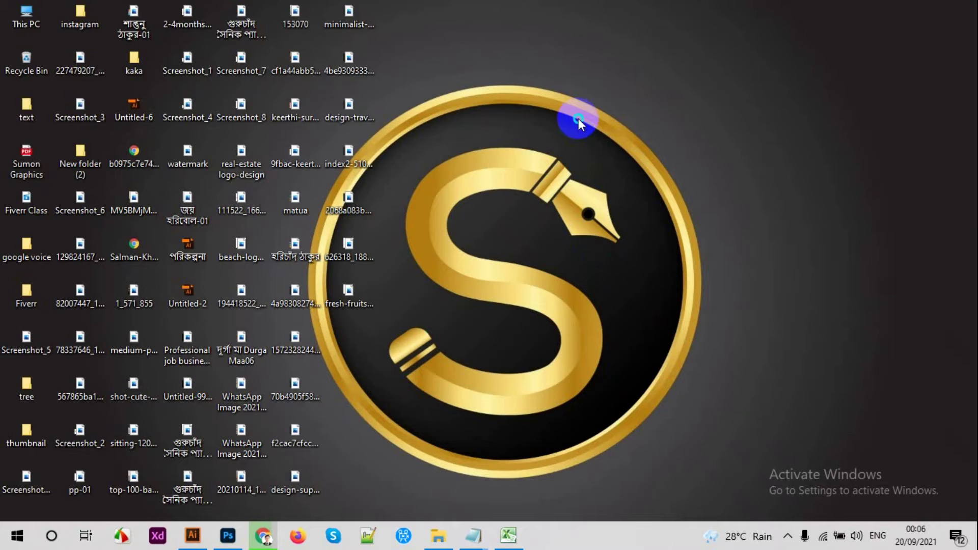
# Step: Bring Illustrator to the front and select the Pen tool
pyautogui.rightClick(579, 118)
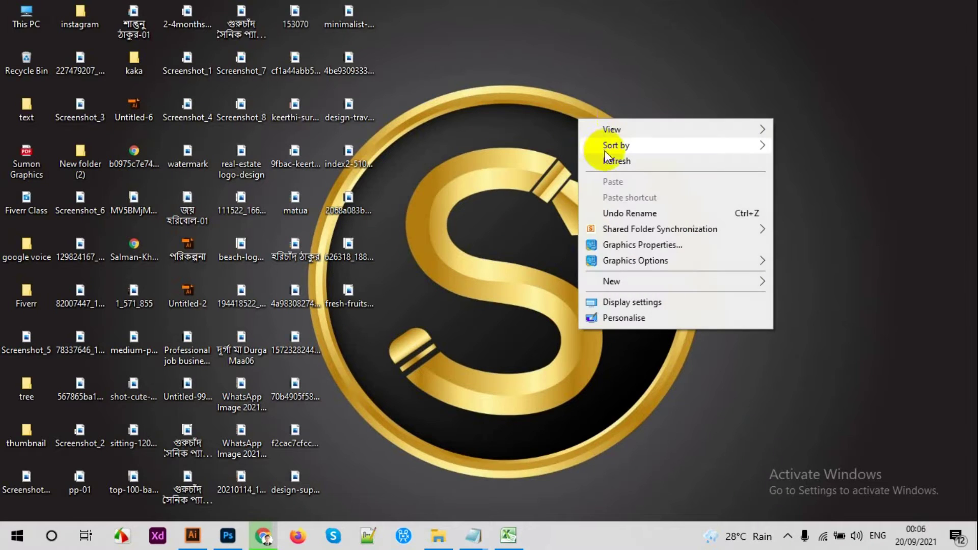
pyautogui.rightClick(601, 138)
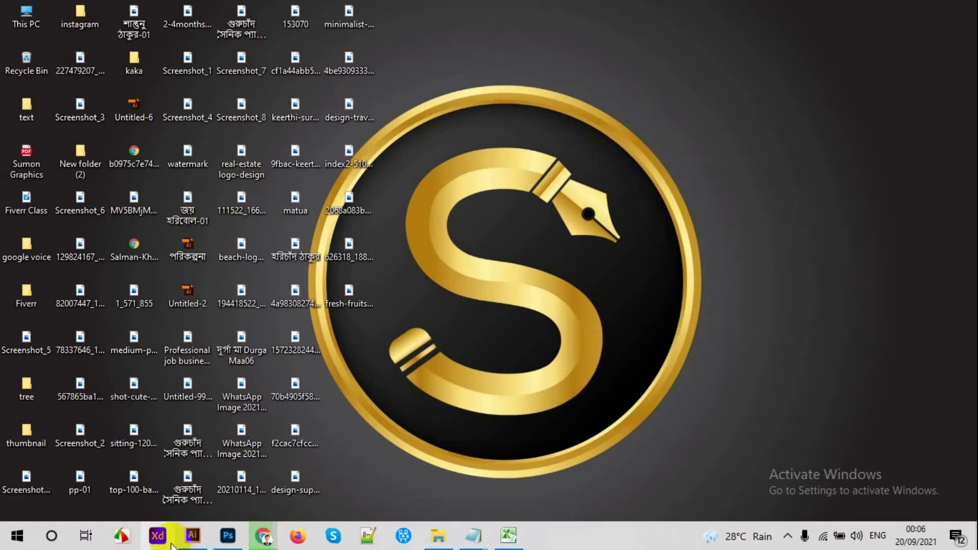
pyautogui.click(192, 534)
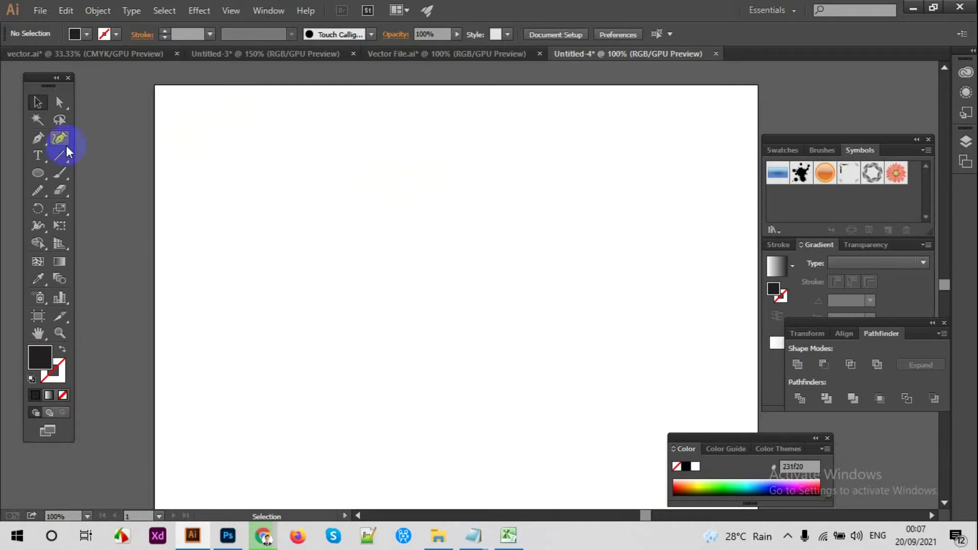
pyautogui.click(45, 136)
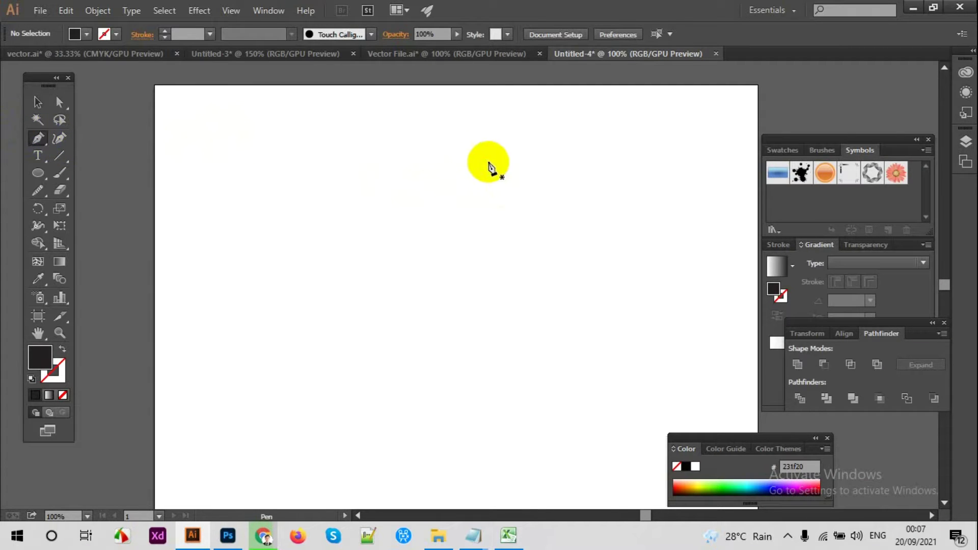
# Step: Begin the unfilled wing outline with its curved inner edge, upper-right tip and first feather notch
pyautogui.click(530, 354)
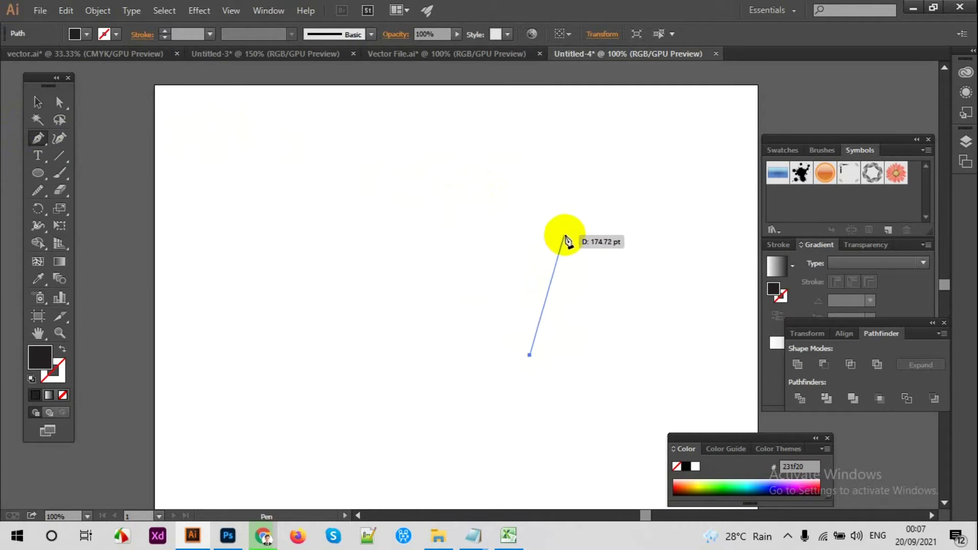
pyautogui.moveTo(561, 234)
pyautogui.mouseDown()
pyautogui.moveTo(633, 204)
pyautogui.moveTo(664, 161)
pyautogui.moveTo(15, 388)
pyautogui.mouseUp()
pyautogui.click(62, 395)
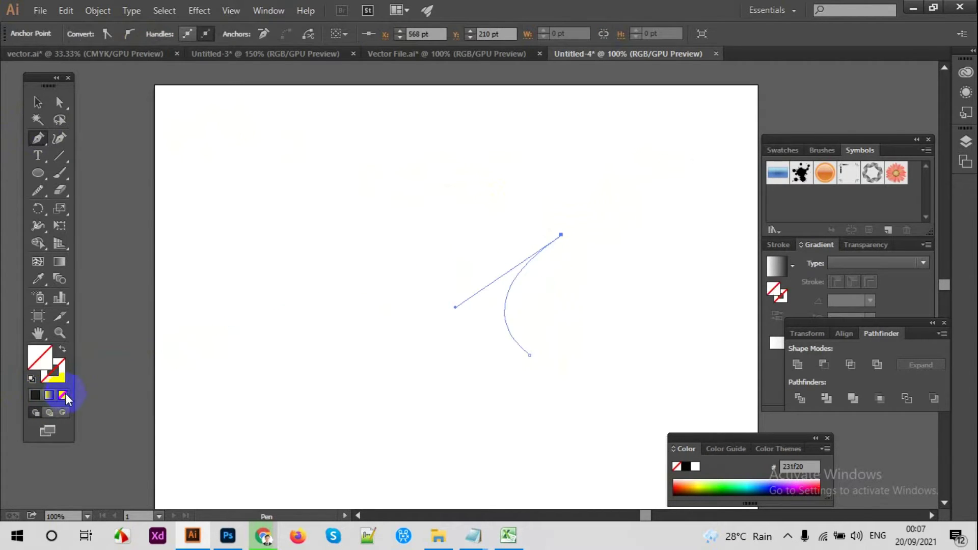
pyautogui.moveTo(560, 235)
pyautogui.mouseDown()
pyautogui.moveTo(580, 264)
pyautogui.moveTo(553, 246)
pyautogui.mouseUp()
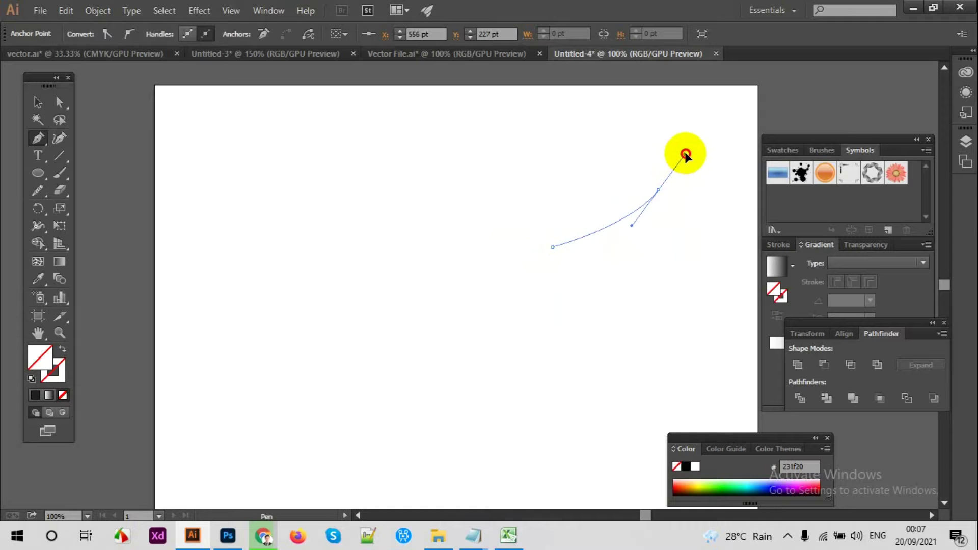
pyautogui.moveTo(685, 154); pyautogui.dragTo(657, 191)
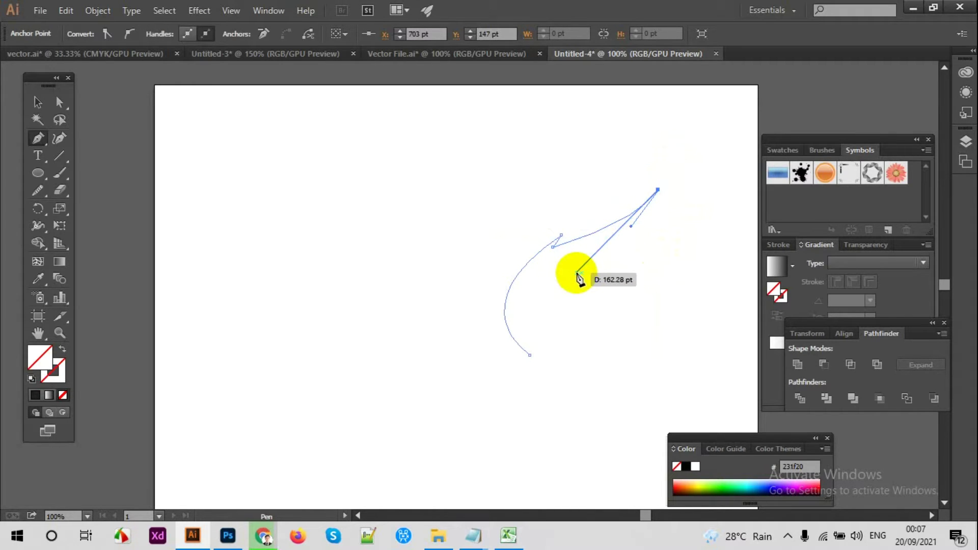
pyautogui.moveTo(577, 274)
pyautogui.mouseDown()
pyautogui.moveTo(500, 287)
pyautogui.moveTo(646, 266)
pyautogui.mouseUp()
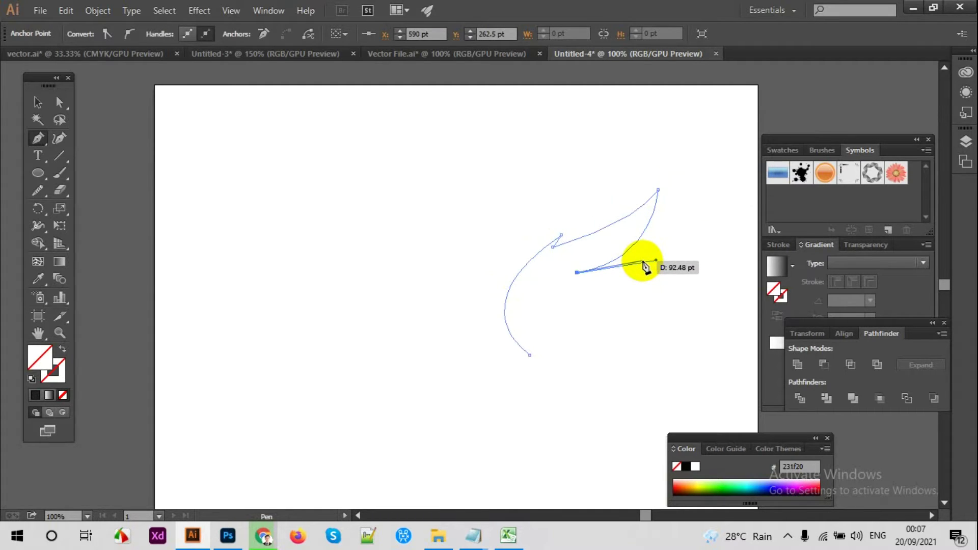
# Step: Add the second feather tip and the lower feather notches down to the wing's base
pyautogui.moveTo(642, 260); pyautogui.dragTo(678, 235)
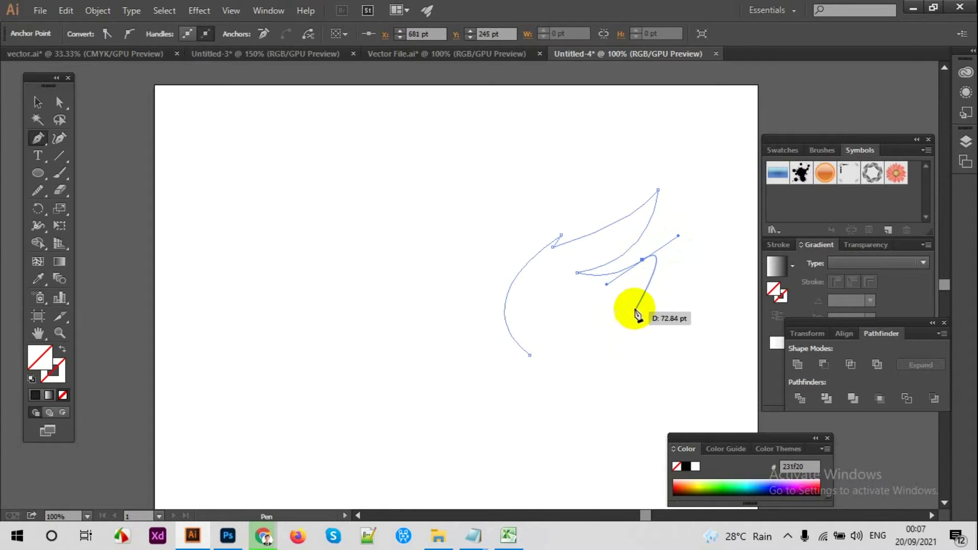
pyautogui.moveTo(641, 261)
pyautogui.mouseDown()
pyautogui.moveTo(656, 280)
pyautogui.moveTo(572, 301)
pyautogui.mouseUp()
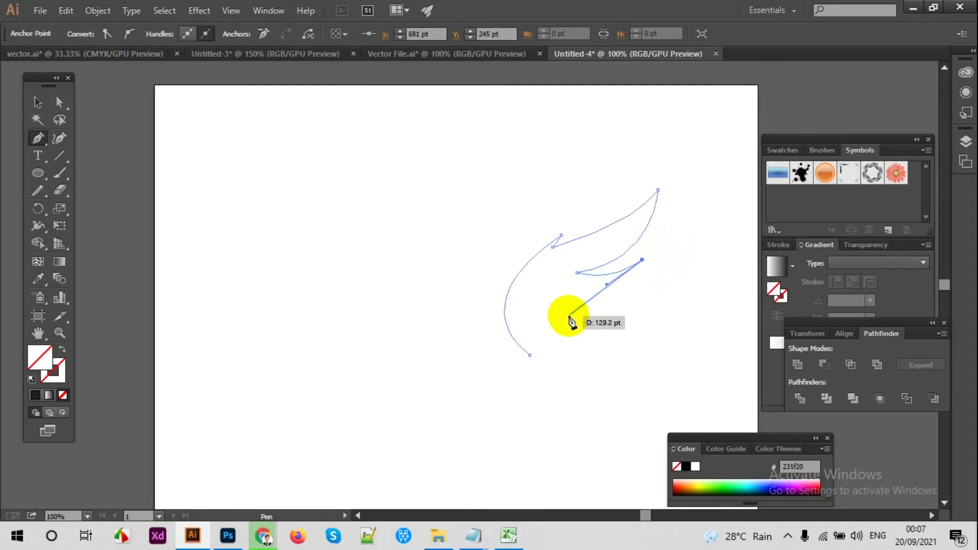
pyautogui.moveTo(571, 301)
pyautogui.mouseDown()
pyautogui.moveTo(520, 299)
pyautogui.moveTo(618, 318)
pyautogui.moveTo(609, 303)
pyautogui.moveTo(624, 305)
pyautogui.mouseUp()
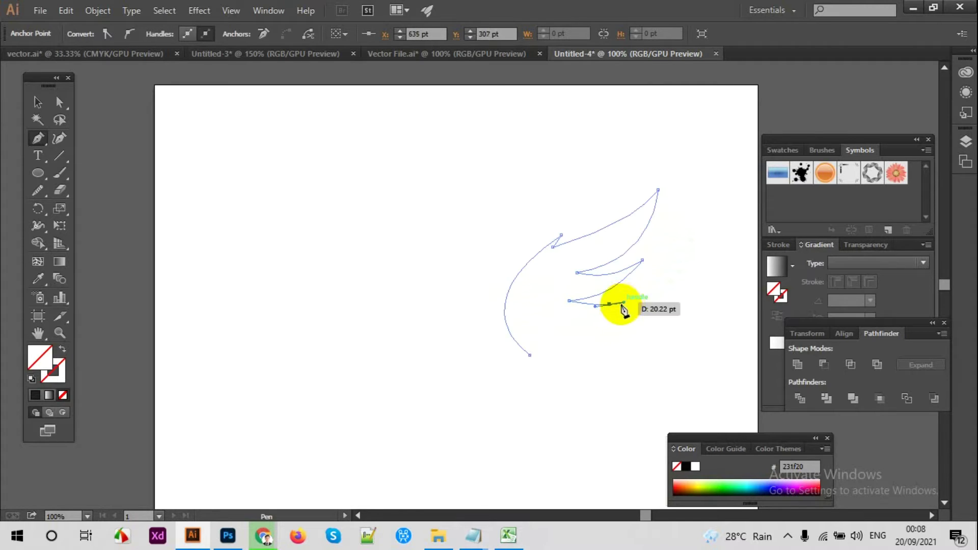
pyautogui.moveTo(542, 328)
pyautogui.mouseDown()
pyautogui.moveTo(506, 323)
pyautogui.moveTo(563, 342)
pyautogui.moveTo(567, 334)
pyautogui.moveTo(545, 364)
pyautogui.mouseUp()
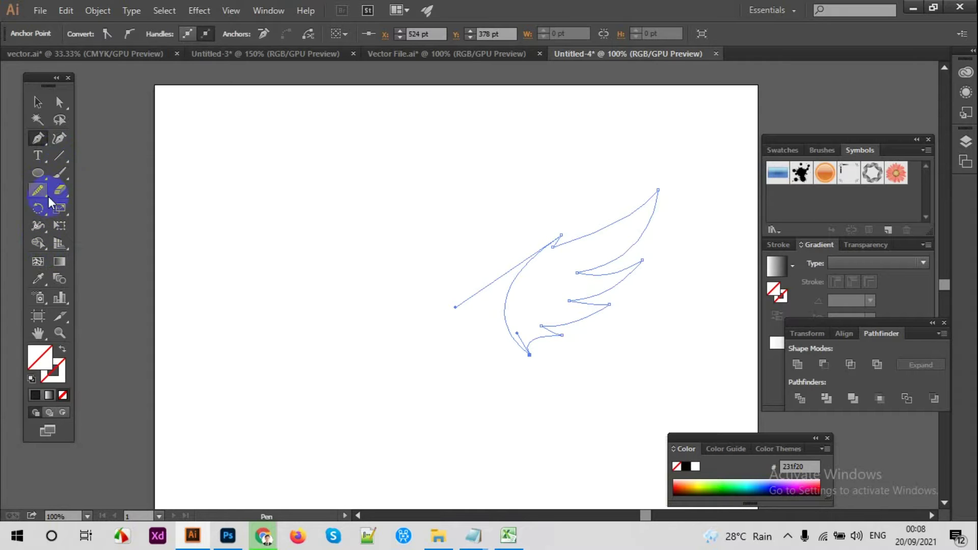
pyautogui.click(38, 279)
# Step: Set the wing's fill to black (#000000) in the Fill Color Picker
pyautogui.click(439, 267)
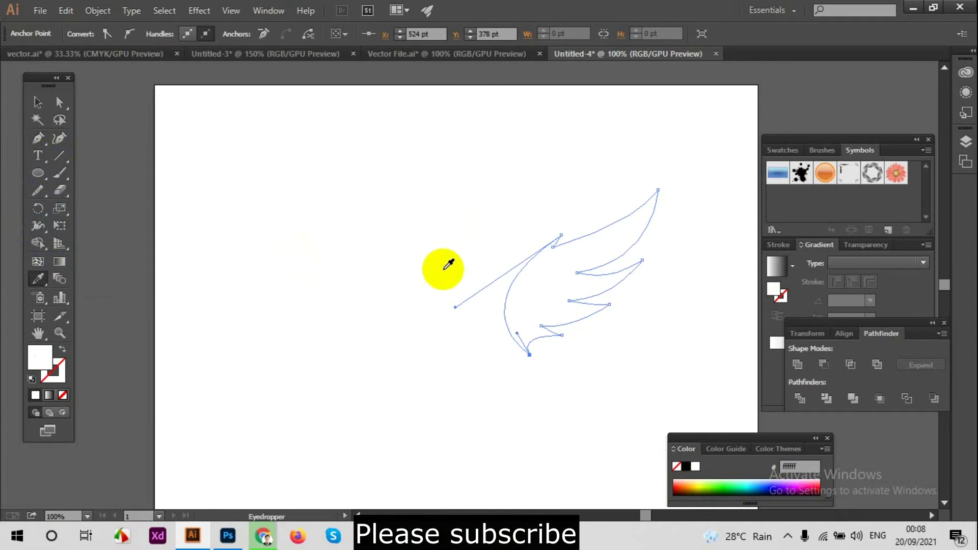
pyautogui.click(51, 367)
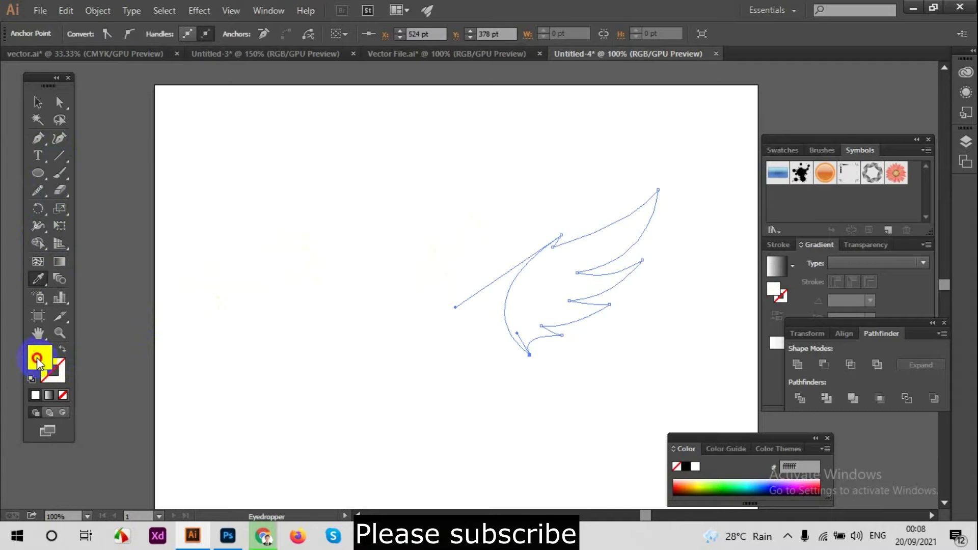
pyautogui.doubleClick(36, 358)
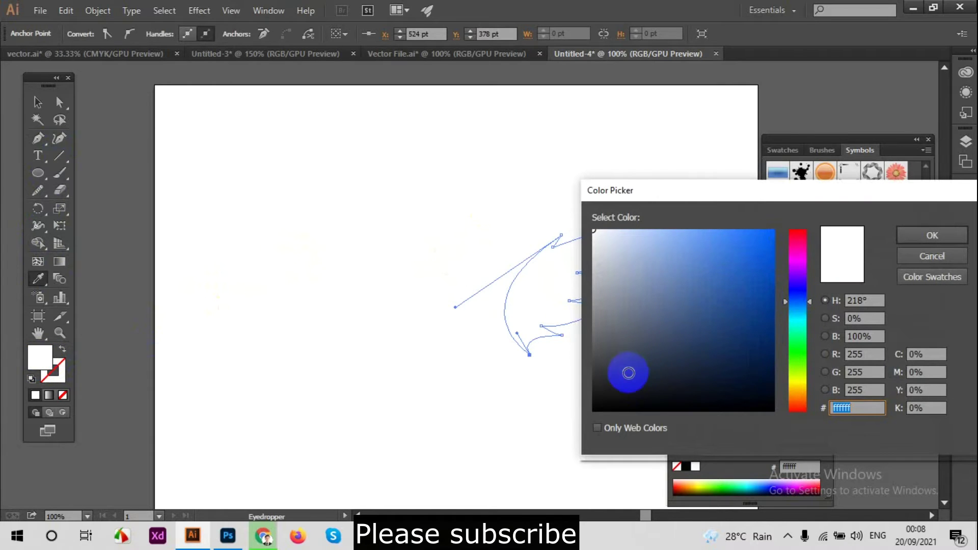
pyautogui.moveTo(633, 370); pyautogui.dragTo(590, 407)
pyautogui.click(932, 234)
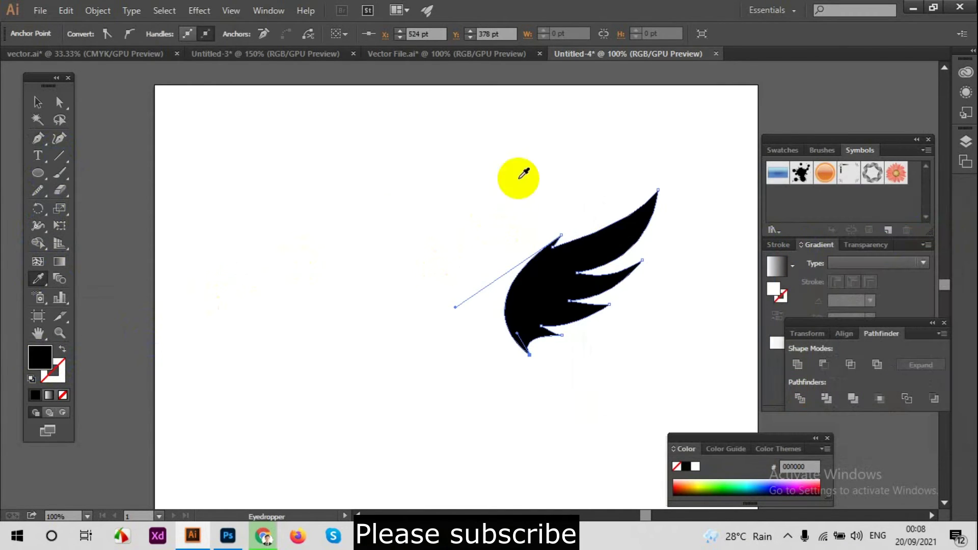
# Step: Deselect the wing, confirming the black fill with undo and redo
pyautogui.click(37, 102)
pyautogui.click(307, 123)
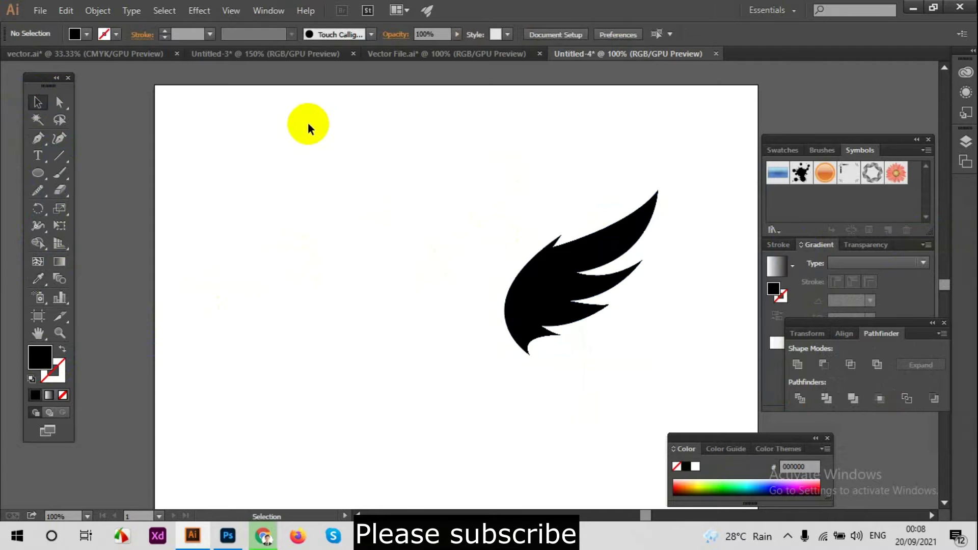
pyautogui.scroll(-1, 308, 125)
pyautogui.hotkey('ctrl', 'z')
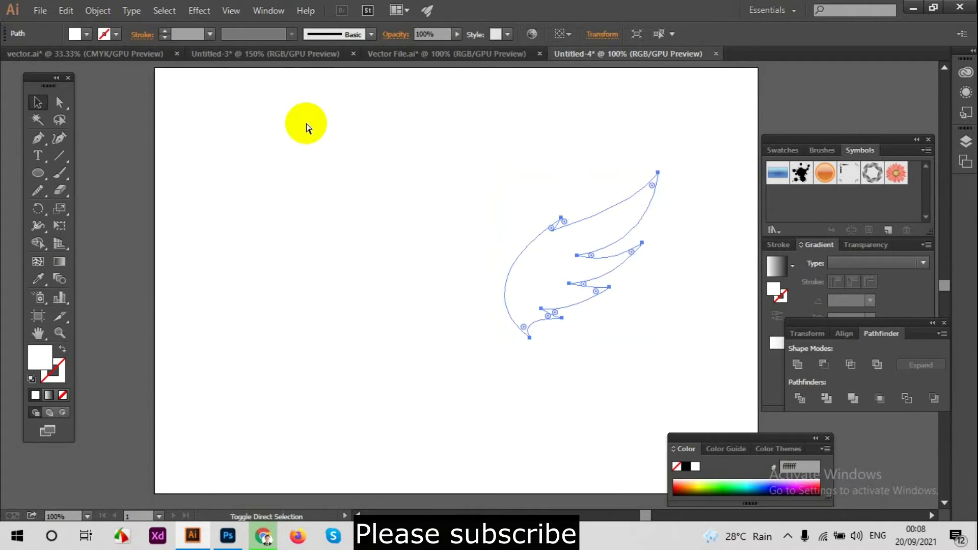
pyautogui.hotkey('ctrl', 'shift', 'z')
pyautogui.click(60, 102)
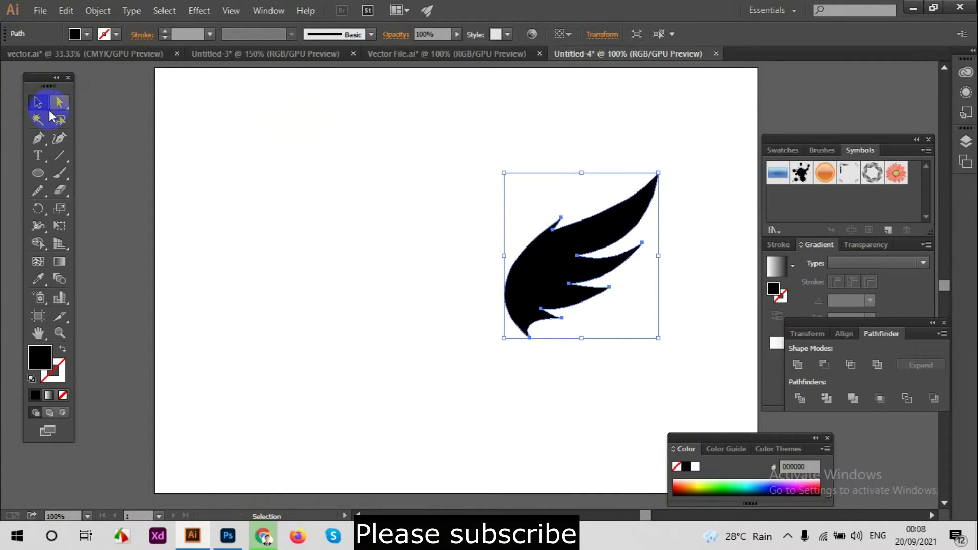
pyautogui.click(514, 212)
pyautogui.click(38, 138)
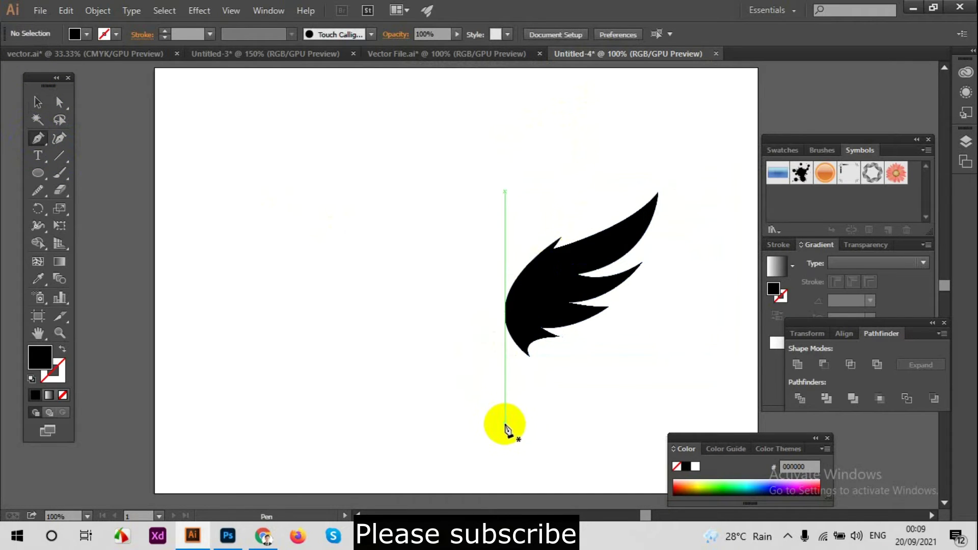
# Step: Draw a small unfilled pointed feather path beneath the wing's base
pyautogui.click(496, 324)
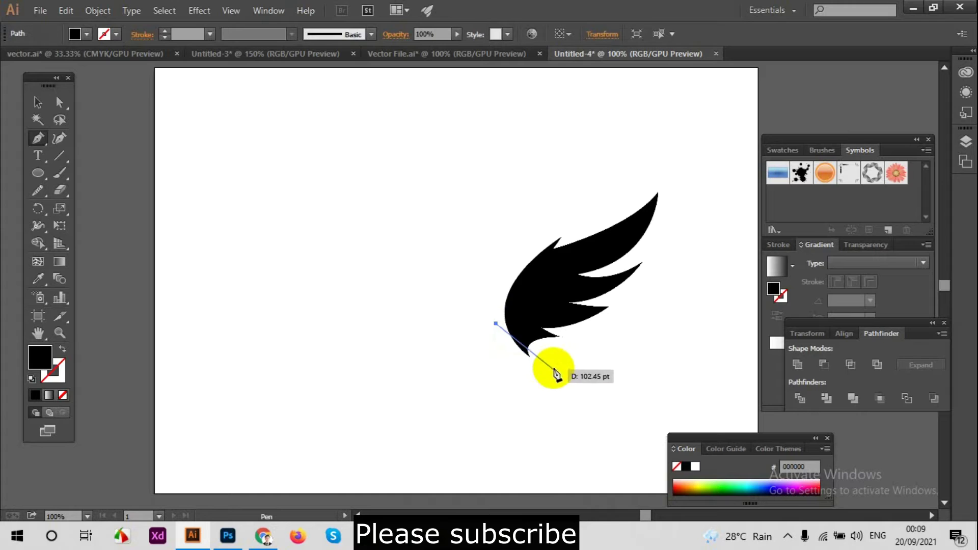
pyautogui.moveTo(546, 361); pyautogui.dragTo(573, 346)
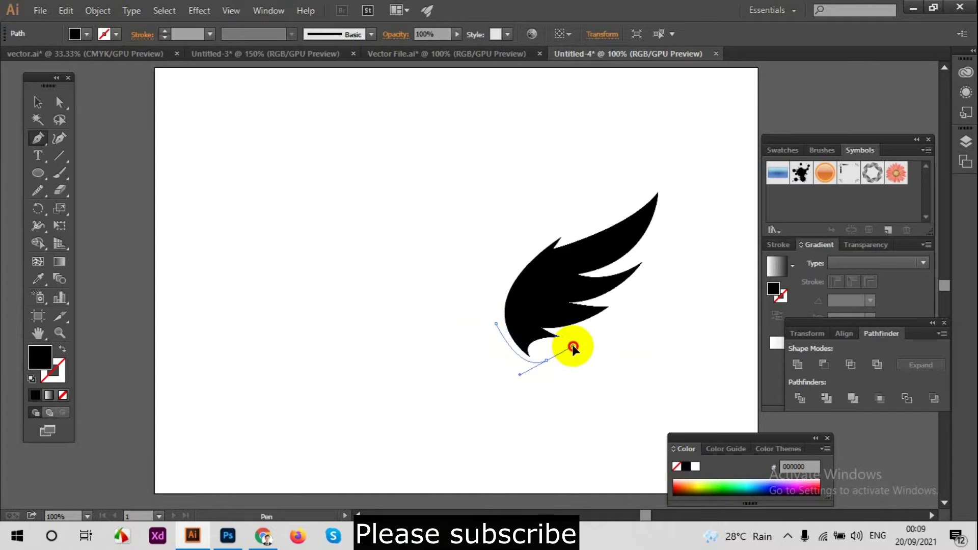
pyautogui.click(547, 361)
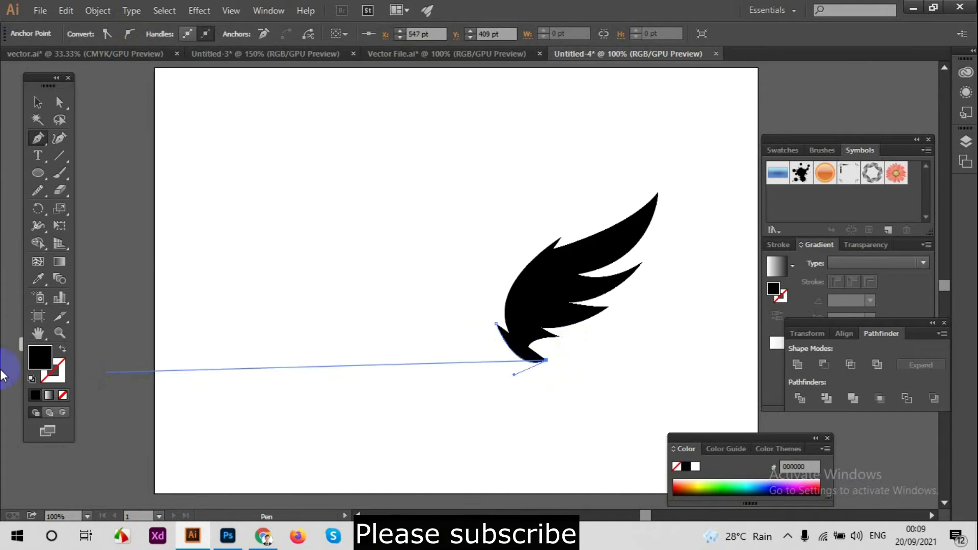
pyautogui.click(63, 395)
pyautogui.moveTo(546, 361); pyautogui.dragTo(530, 385)
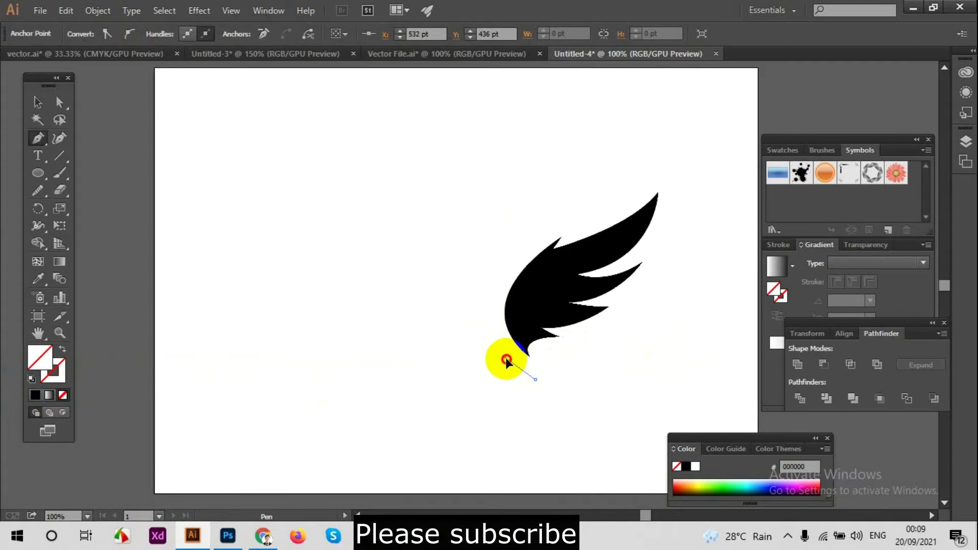
pyautogui.moveTo(530, 386)
pyautogui.mouseDown()
pyautogui.moveTo(503, 366)
pyautogui.moveTo(510, 425)
pyautogui.mouseUp()
# Step: Restore the feather's anchors and copy the wing's black fill onto it with the Eyedropper
pyautogui.hotkey('ctrl', 'z')
pyautogui.hotkey('ctrl', 'z')
pyautogui.hotkey('ctrl', 'z')
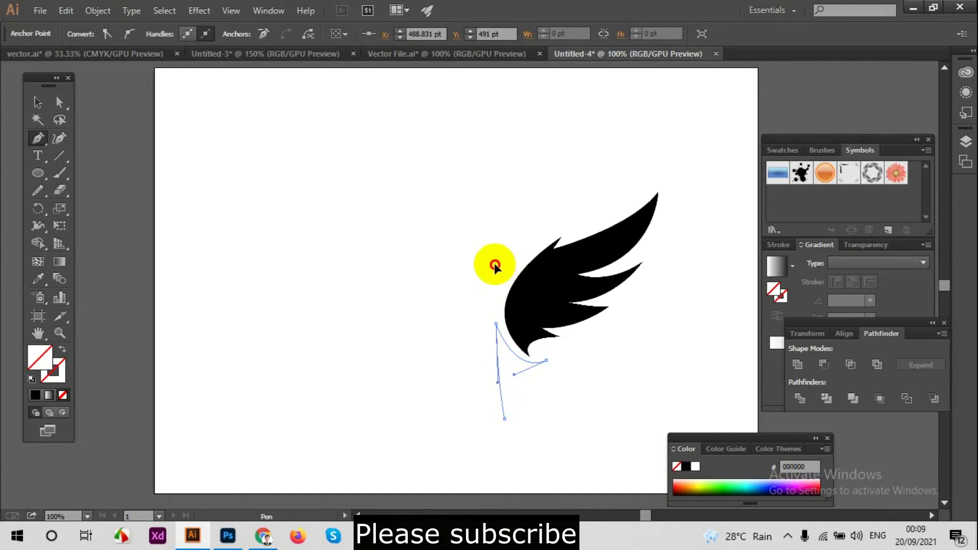
pyautogui.hotkey('ctrl', 'shift', 'z')
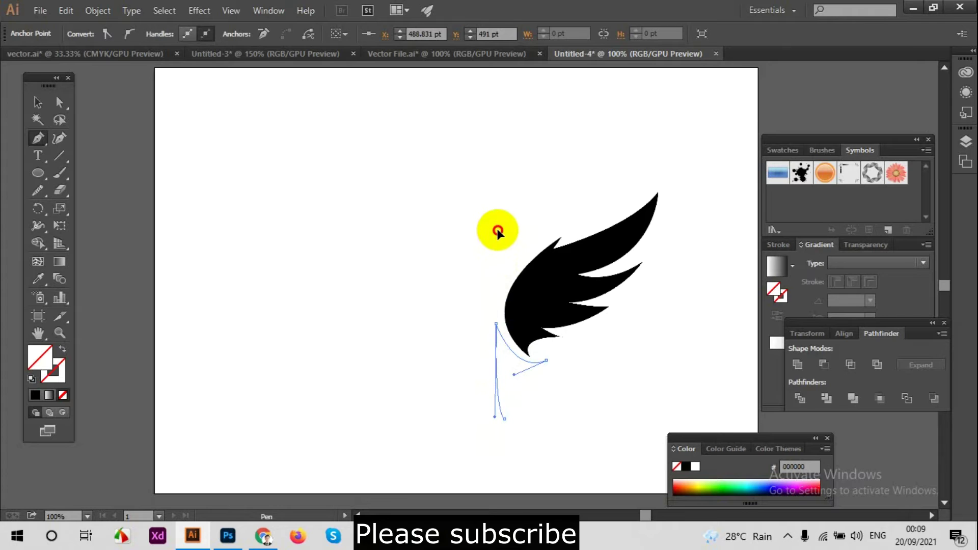
pyautogui.hotkey('ctrl', 'shift', 'z')
pyautogui.hotkey('ctrl', 'shift', 'z')
pyautogui.click(38, 278)
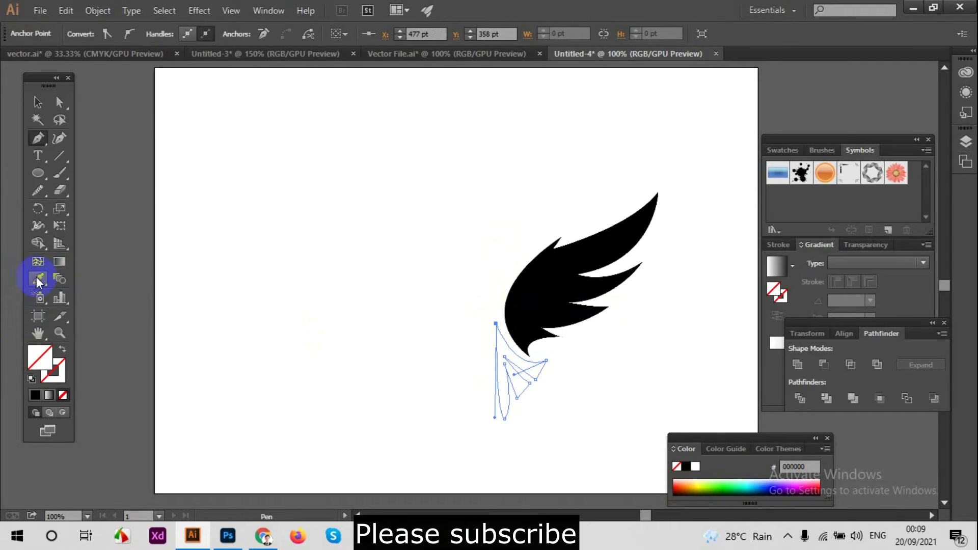
pyautogui.click(557, 277)
pyautogui.click(38, 102)
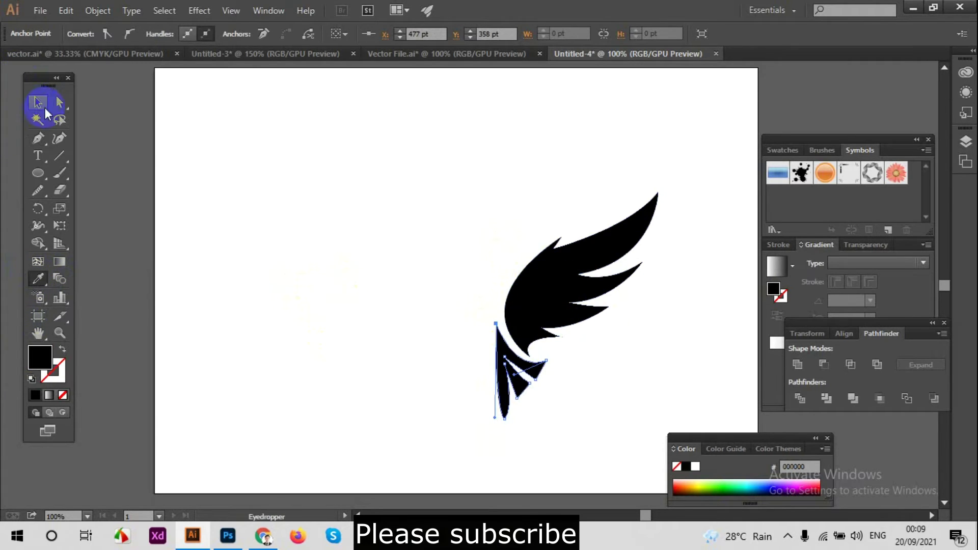
pyautogui.click(38, 137)
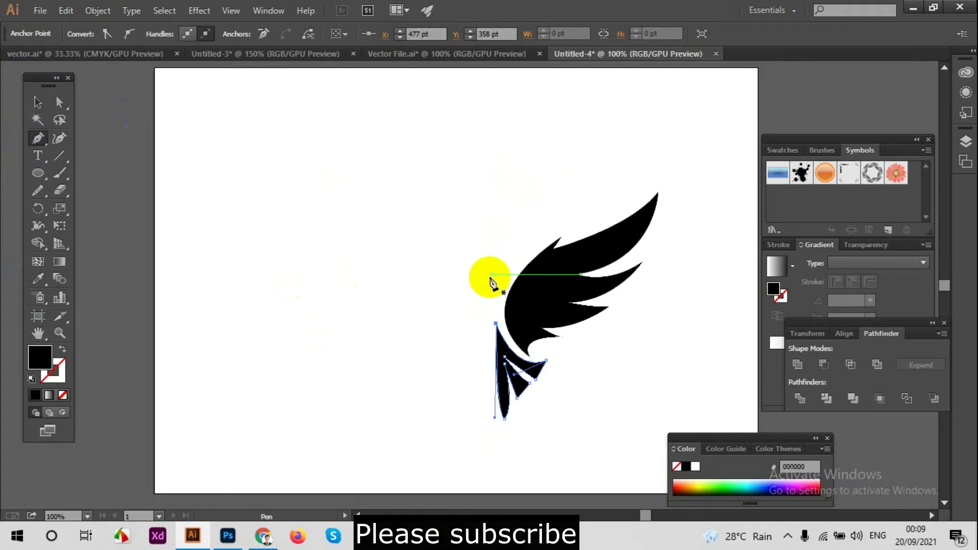
# Step: Start the unfilled head outline at the wing's inner edge and curve the top of the head
pyautogui.moveTo(495, 303); pyautogui.dragTo(560, 237)
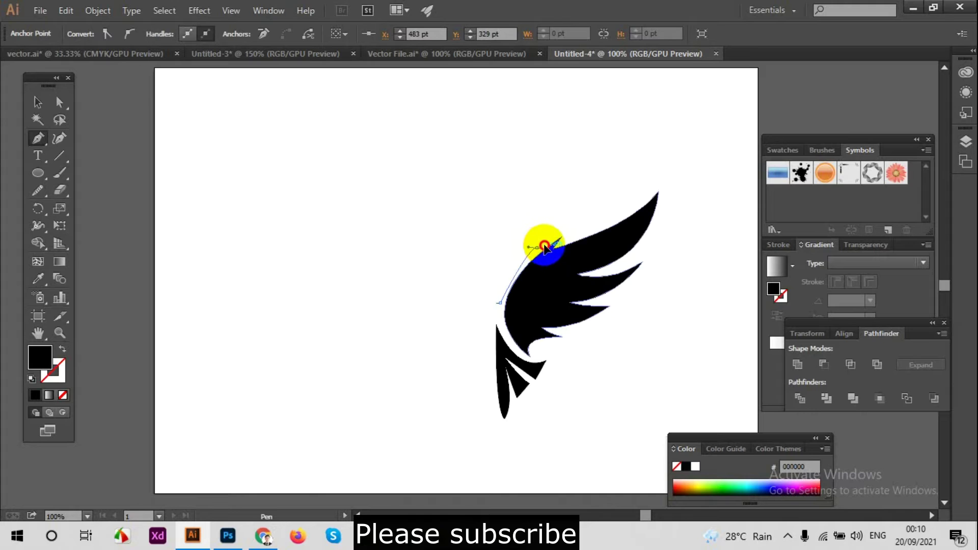
pyautogui.click(537, 248)
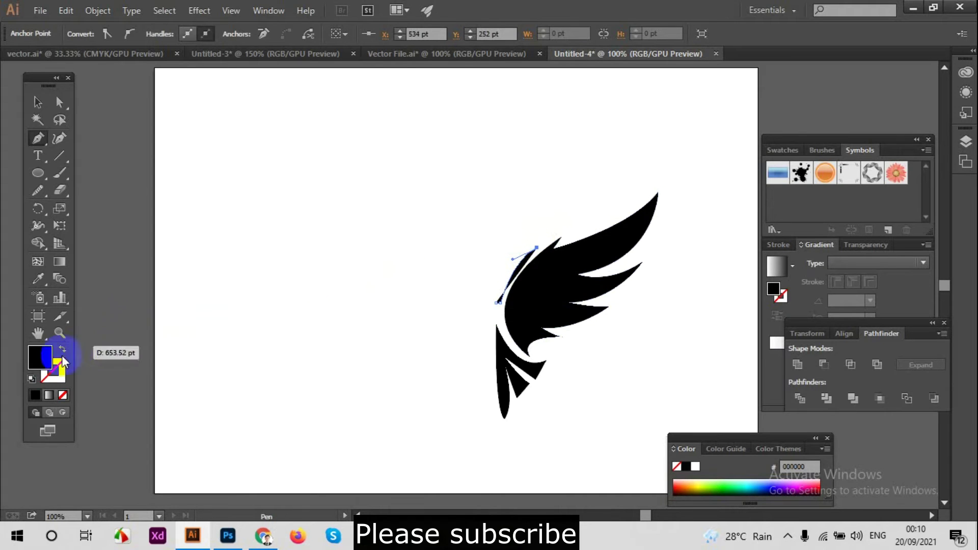
pyautogui.click(63, 394)
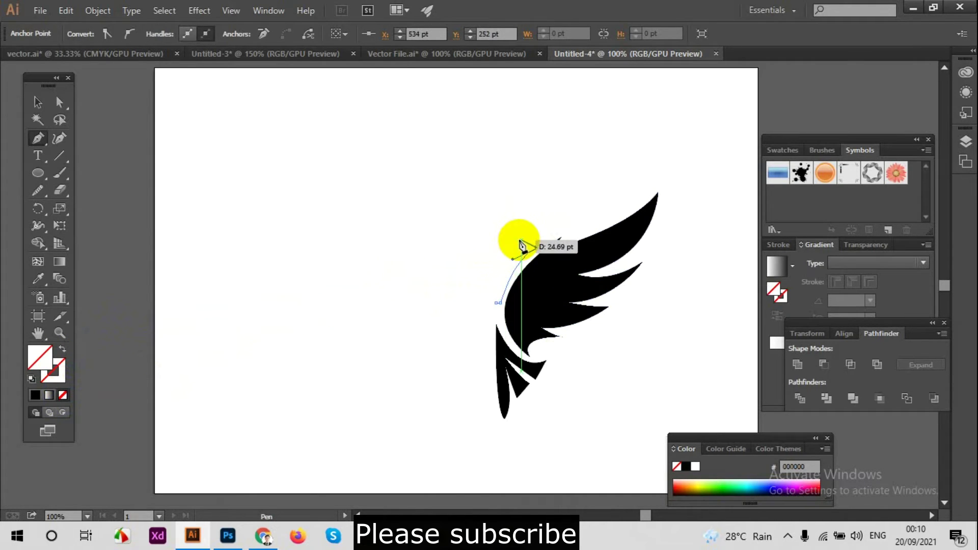
pyautogui.moveTo(522, 246); pyautogui.dragTo(514, 237)
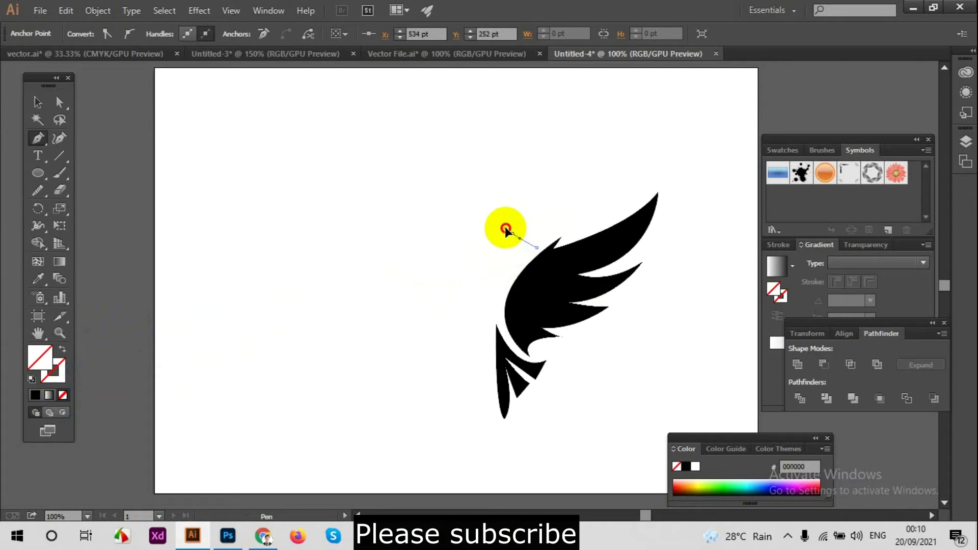
pyautogui.moveTo(504, 215); pyautogui.dragTo(479, 235)
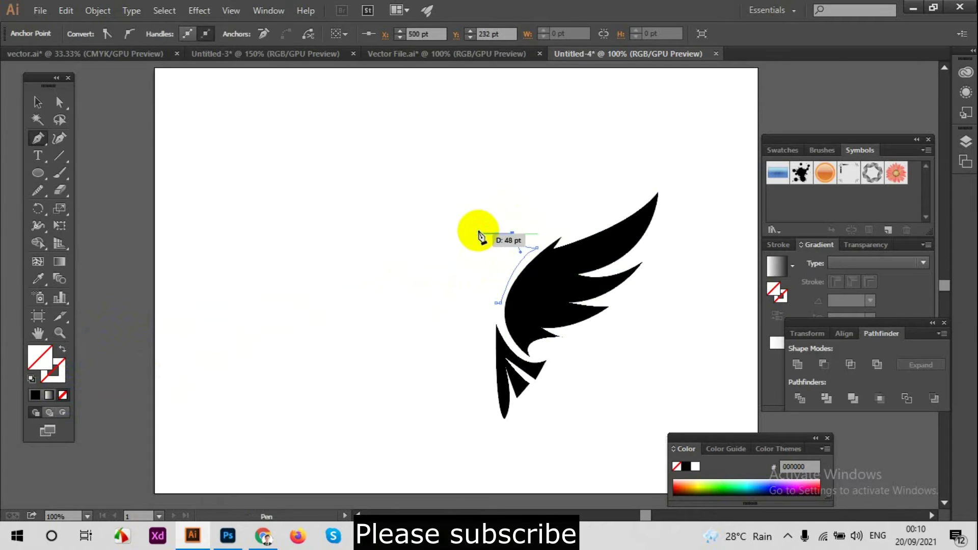
pyautogui.moveTo(474, 233); pyautogui.dragTo(458, 265)
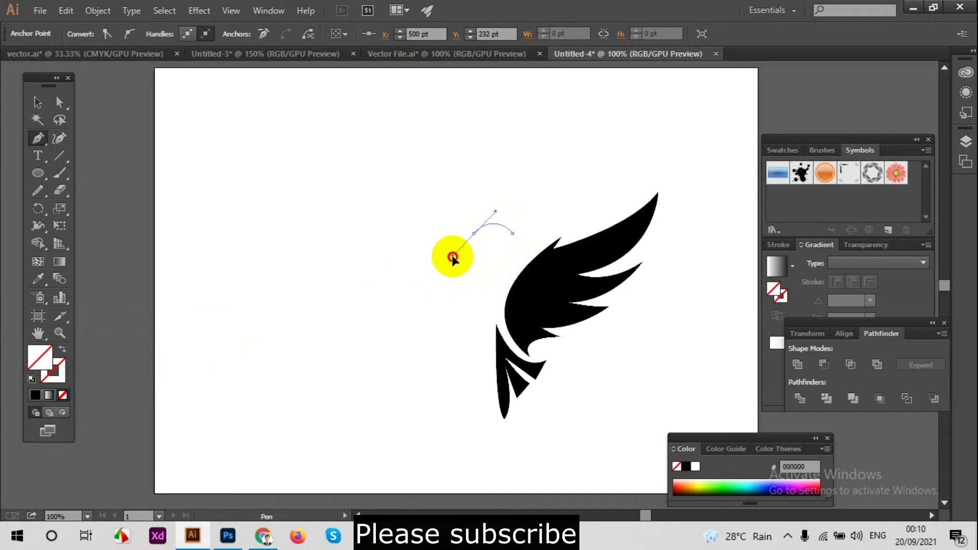
pyautogui.moveTo(475, 233)
pyautogui.mouseDown()
pyautogui.moveTo(458, 230)
pyautogui.moveTo(473, 250)
pyautogui.mouseUp()
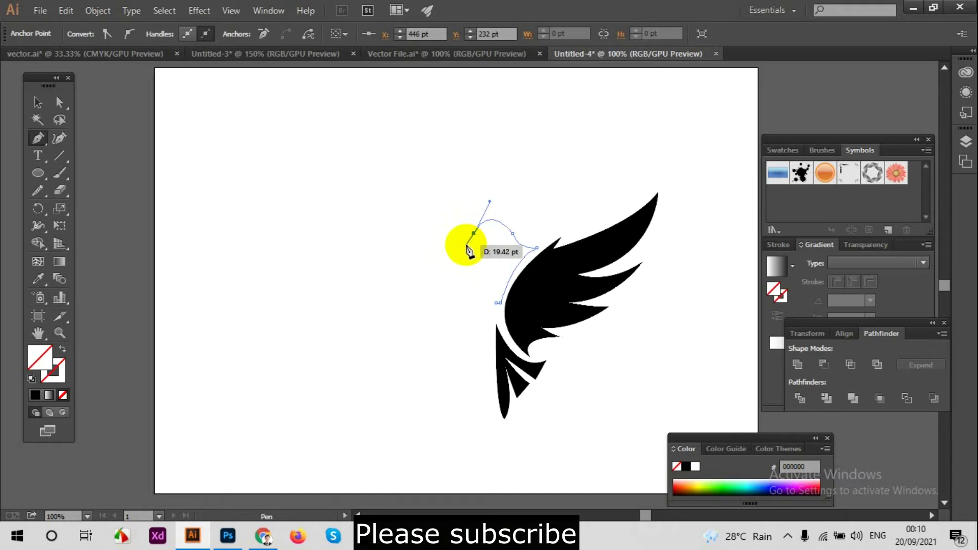
# Step: Shape the back of the head and the hooked beak, closing the path at its start anchor
pyautogui.moveTo(466, 245)
pyautogui.mouseDown()
pyautogui.moveTo(516, 203)
pyautogui.moveTo(459, 296)
pyautogui.mouseUp()
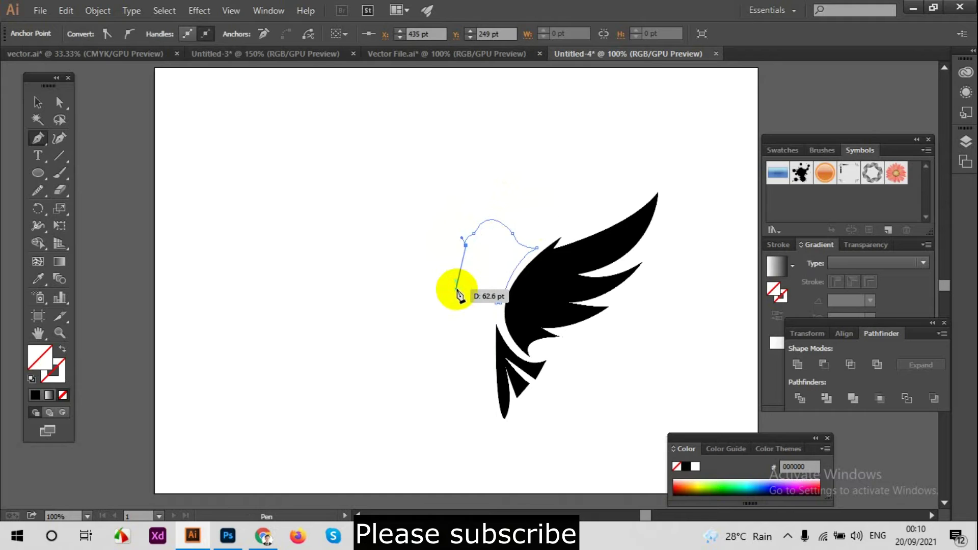
pyautogui.moveTo(458, 296)
pyautogui.mouseDown()
pyautogui.moveTo(542, 192)
pyautogui.moveTo(465, 277)
pyautogui.moveTo(474, 264)
pyautogui.mouseUp()
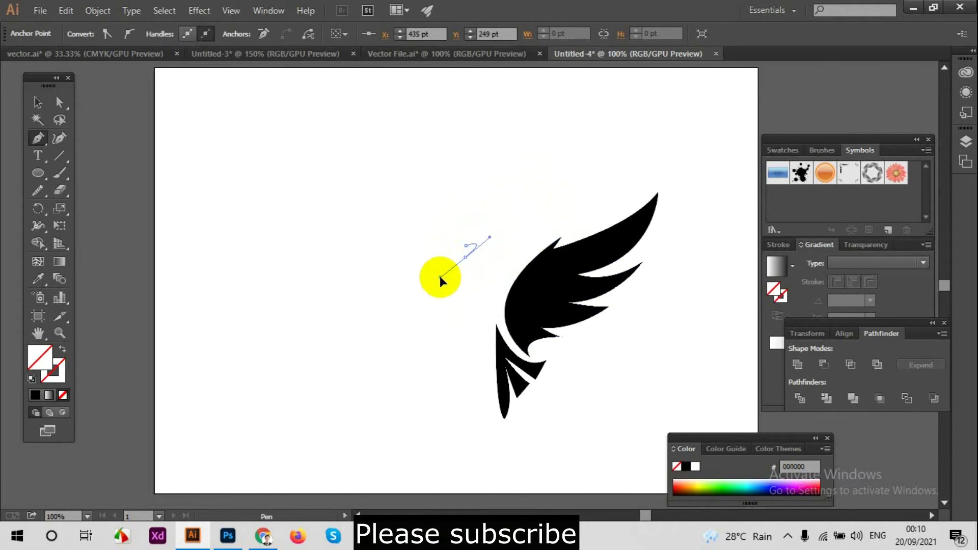
pyautogui.moveTo(440, 276)
pyautogui.mouseDown()
pyautogui.moveTo(497, 253)
pyautogui.moveTo(482, 262)
pyautogui.moveTo(484, 249)
pyautogui.mouseUp()
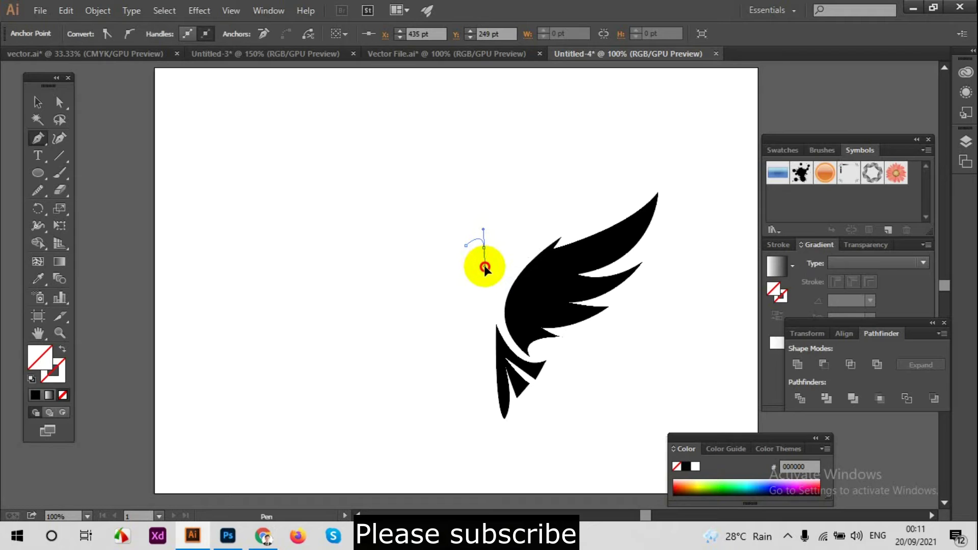
pyautogui.moveTo(483, 266)
pyautogui.mouseDown()
pyautogui.moveTo(461, 262)
pyautogui.moveTo(462, 271)
pyautogui.moveTo(472, 264)
pyautogui.mouseUp()
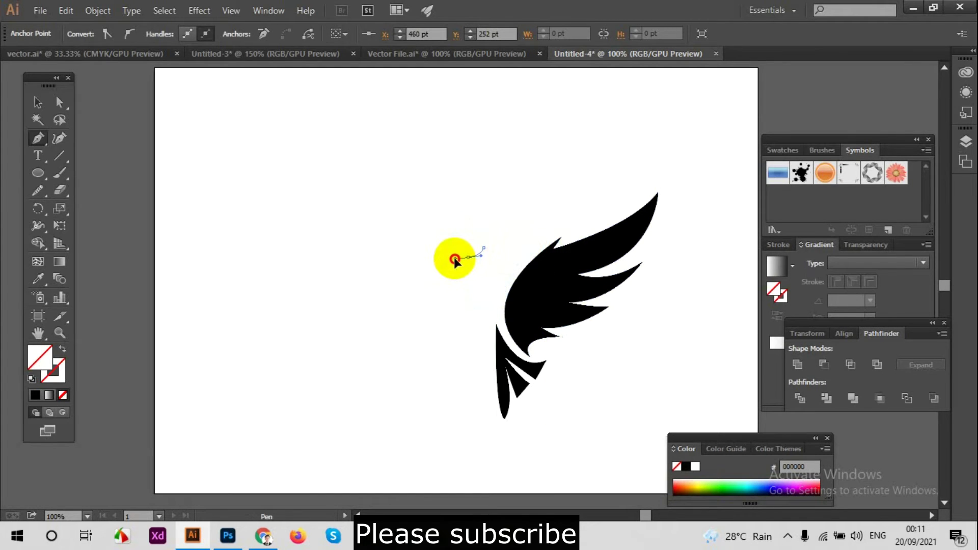
pyautogui.moveTo(454, 258); pyautogui.dragTo(465, 263)
pyautogui.click(496, 304)
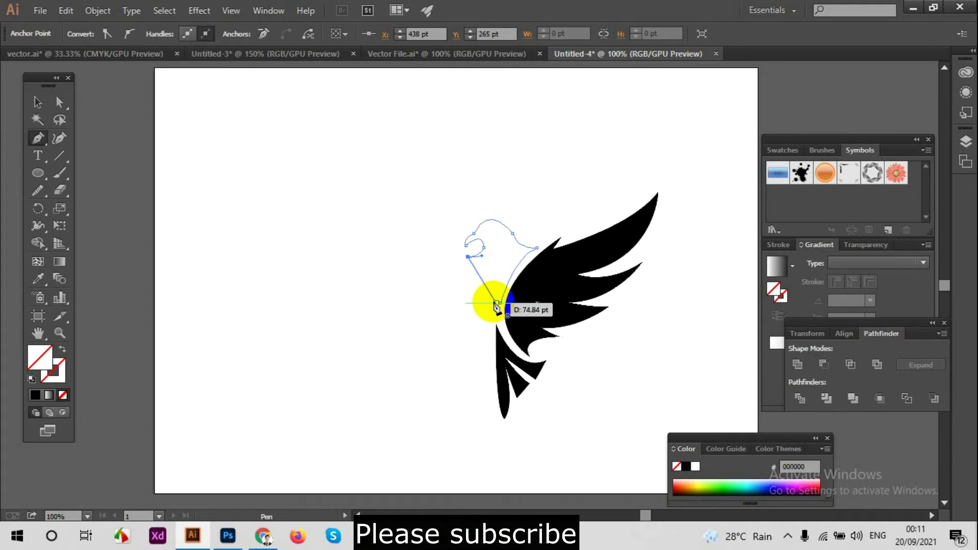
pyautogui.moveTo(497, 306); pyautogui.dragTo(505, 309)
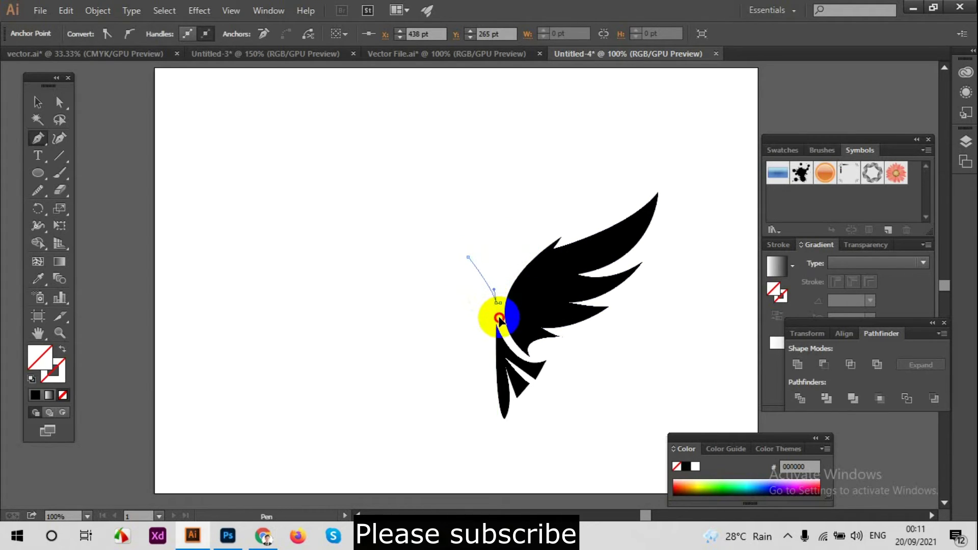
# Step: Eyedropper the wing's black onto the head, deselect, and zoom to 150%
pyautogui.click(35, 279)
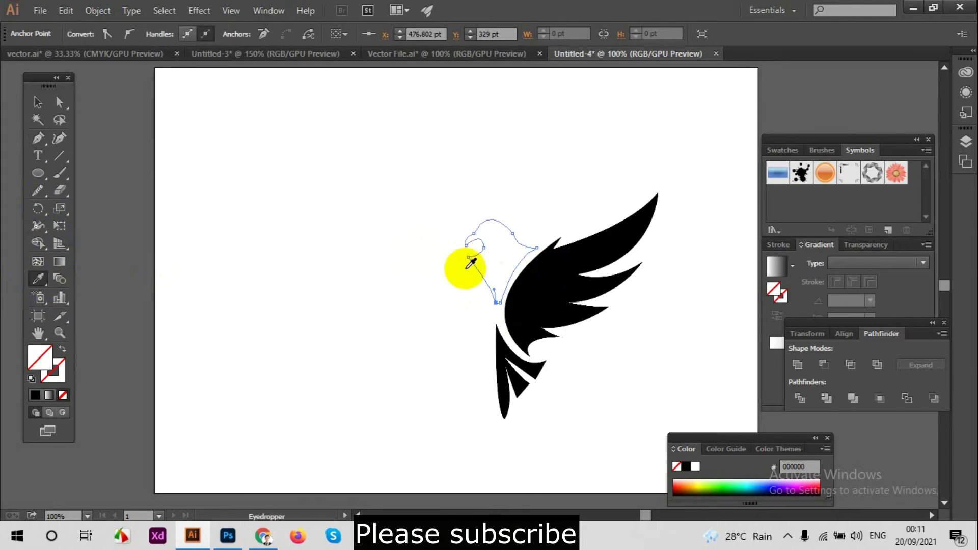
pyautogui.click(531, 297)
pyautogui.click(37, 102)
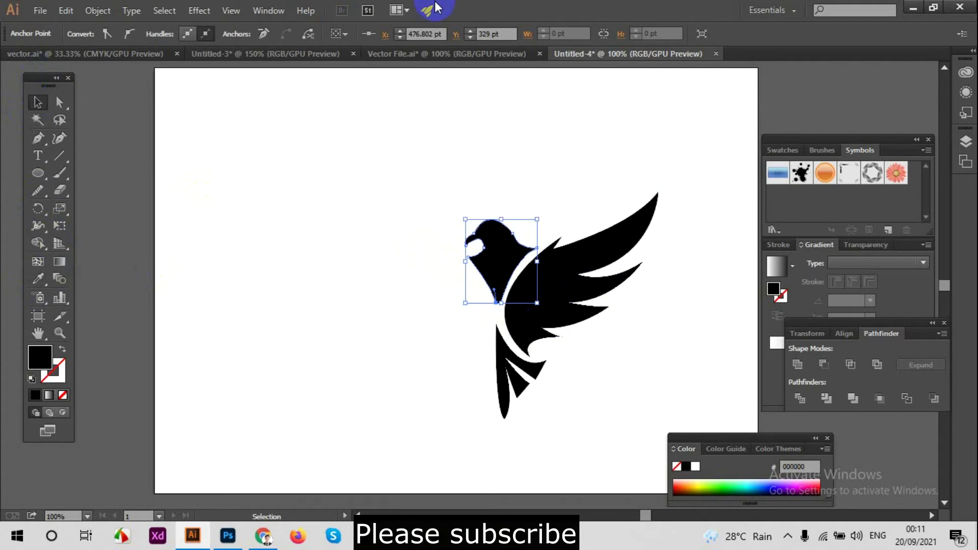
pyautogui.click(236, 158)
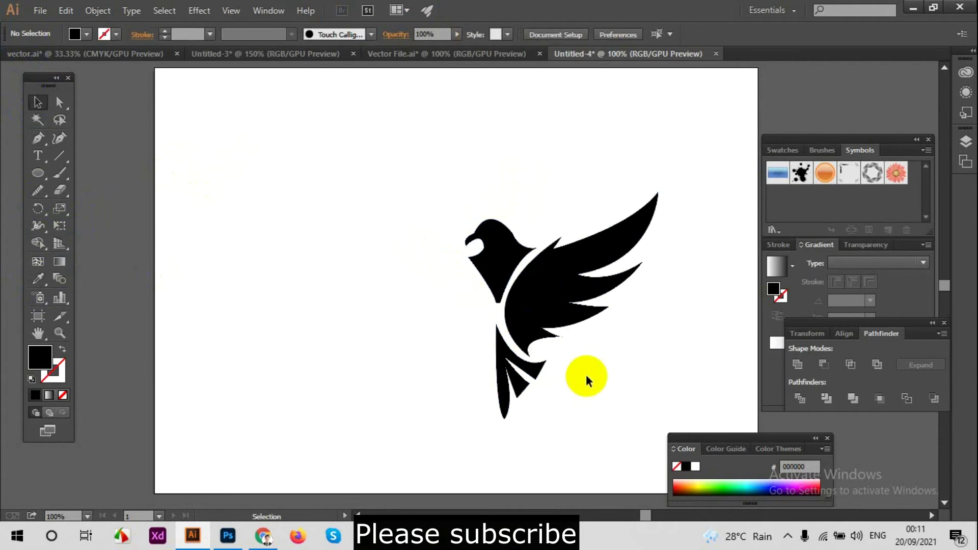
pyautogui.hotkey('ctrl', '+')
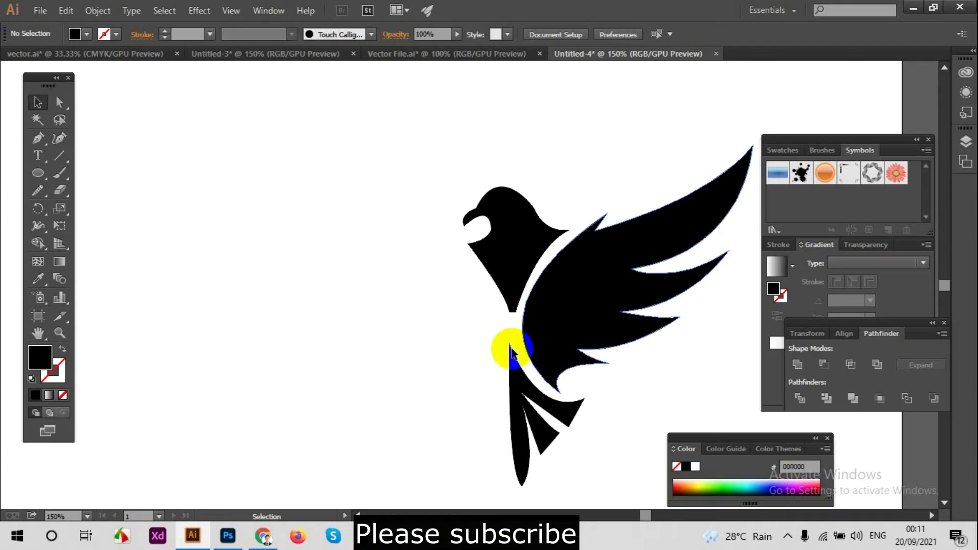
# Step: Inspect the wing and lower tail feather paths with the Direct Selection tool
pyautogui.click(60, 102)
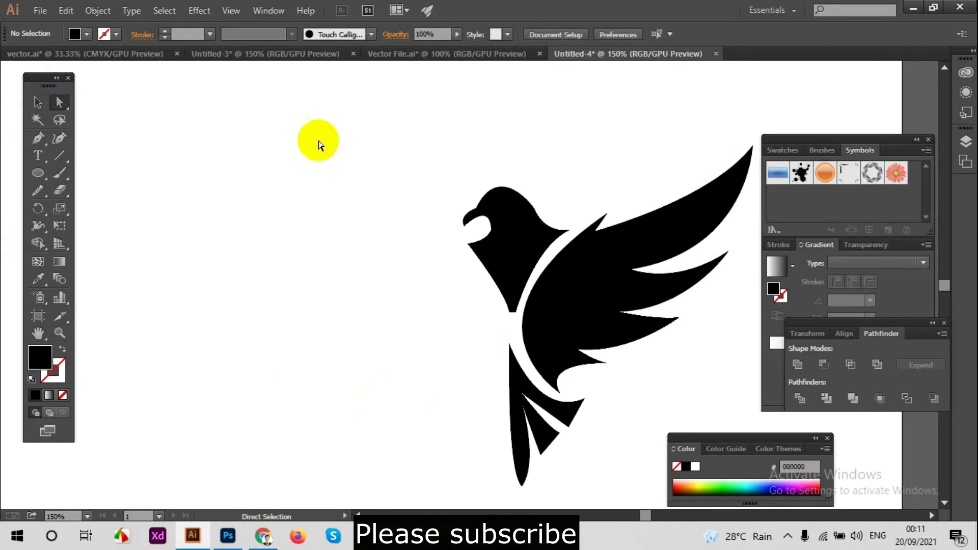
pyautogui.scroll(-1, 539, 318)
pyautogui.click(539, 318)
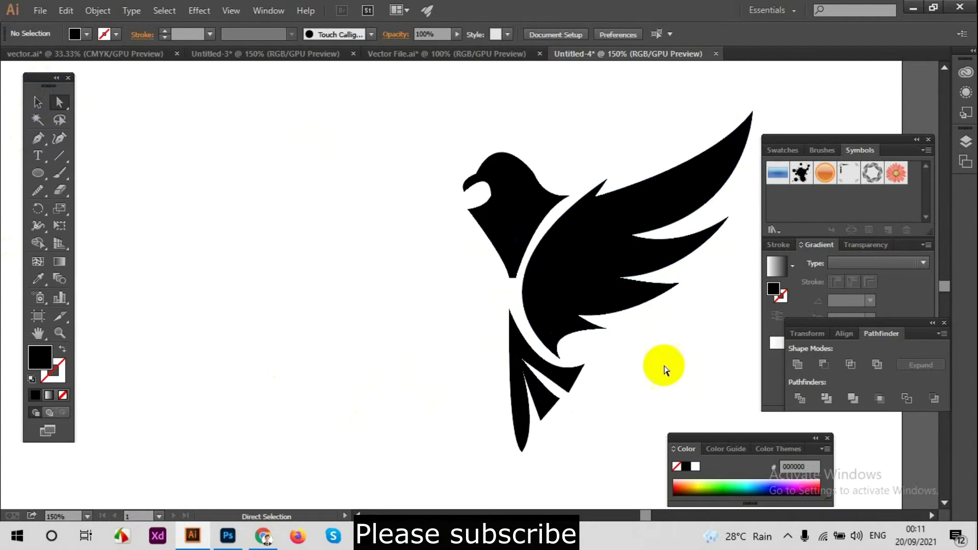
pyautogui.click(558, 400)
# Step: Move the tail anchors and convert the tail tip into a sharp corner at 800% zoom
pyautogui.hotkey('ctrl', '+')
pyautogui.hotkey('ctrl', '+')
pyautogui.hotkey('ctrl', '+')
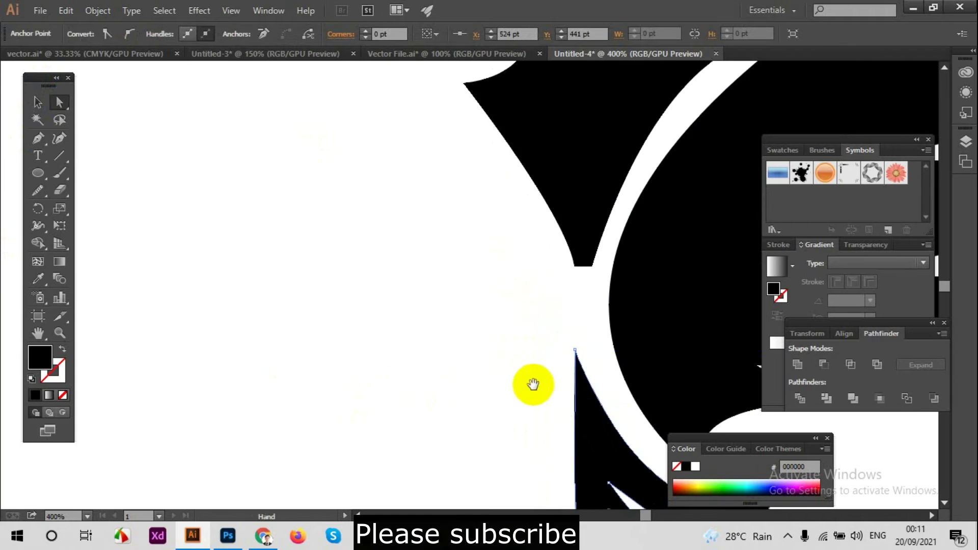
pyautogui.moveTo(430, 315)
pyautogui.mouseDown()
pyautogui.moveTo(434, 296)
pyautogui.moveTo(443, 290)
pyautogui.moveTo(449, 302)
pyautogui.mouseUp()
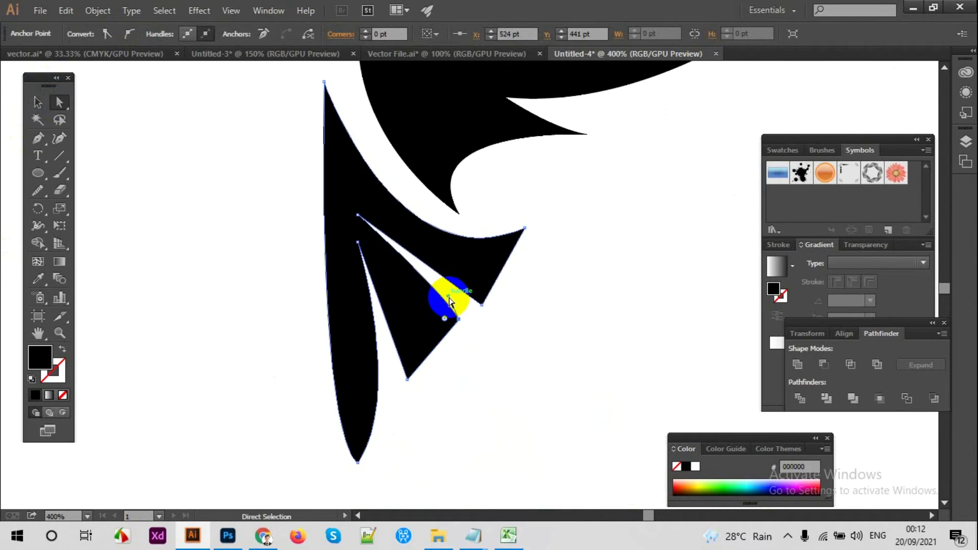
pyautogui.moveTo(483, 310); pyautogui.dragTo(483, 310)
pyautogui.click(37, 138)
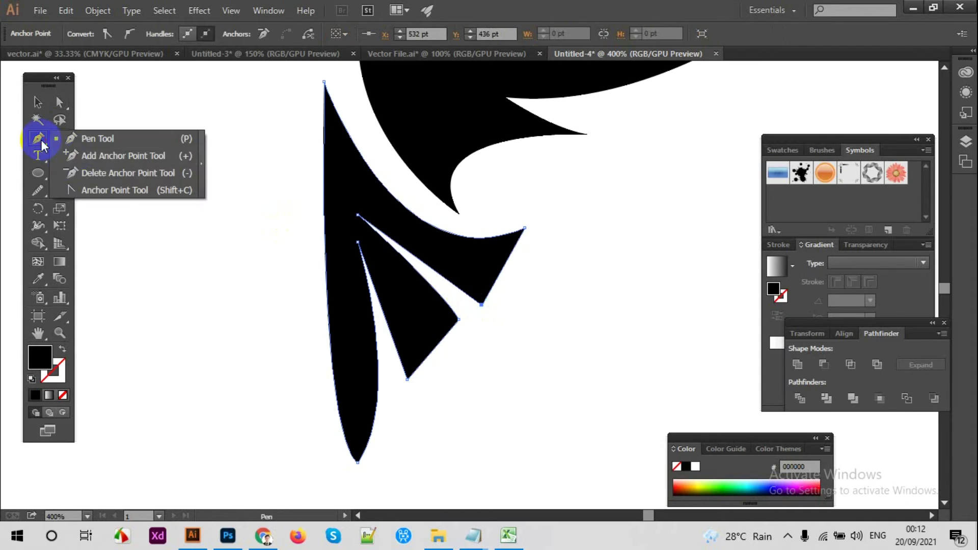
pyautogui.click(76, 188)
pyautogui.hotkey('ctrl', '+')
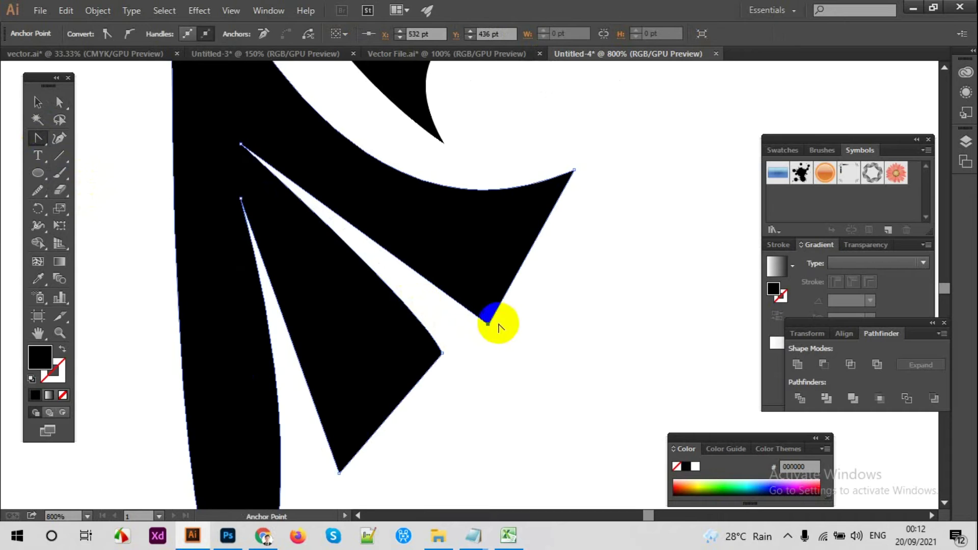
pyautogui.click(489, 327)
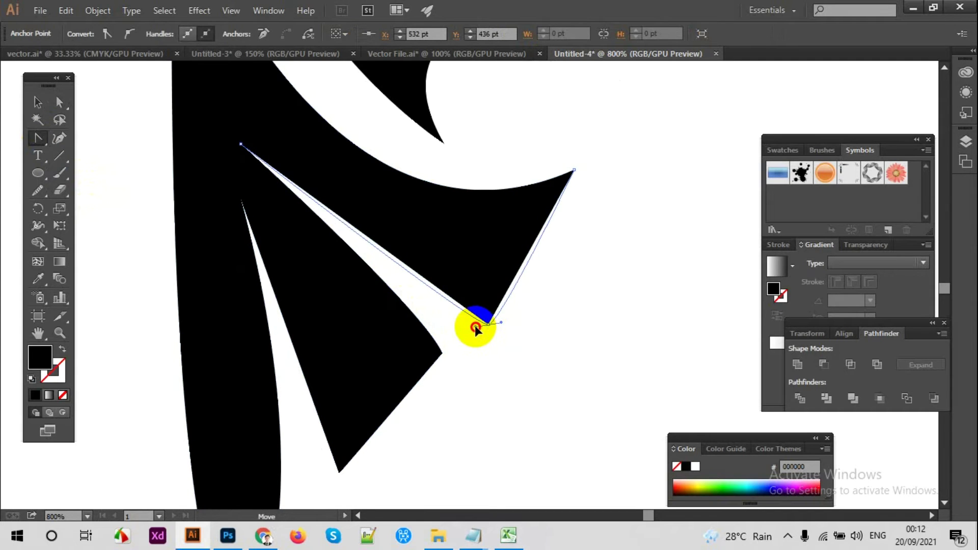
pyautogui.moveTo(479, 329); pyautogui.dragTo(477, 327)
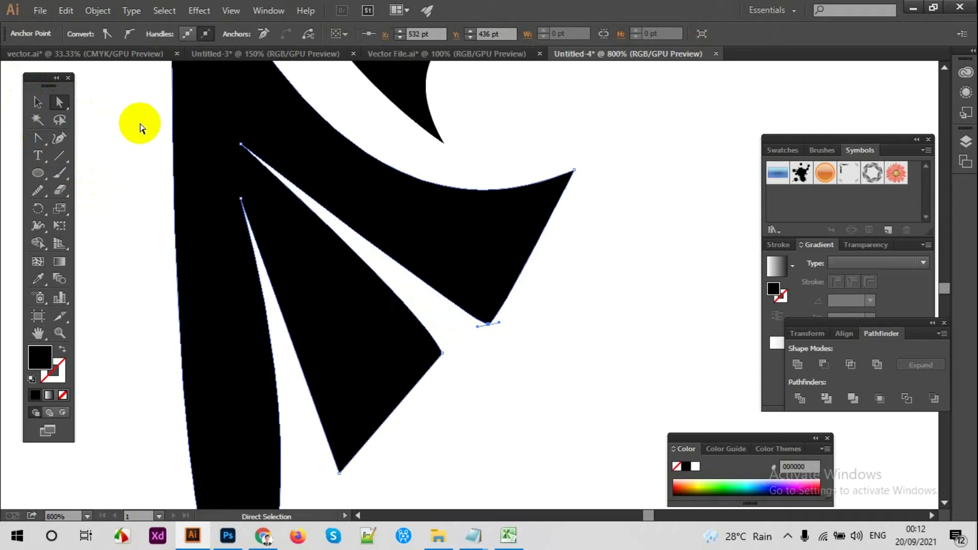
# Step: Taper the feather tip by adjusting its curve, anchors and handles, then deselect
pyautogui.click(473, 330)
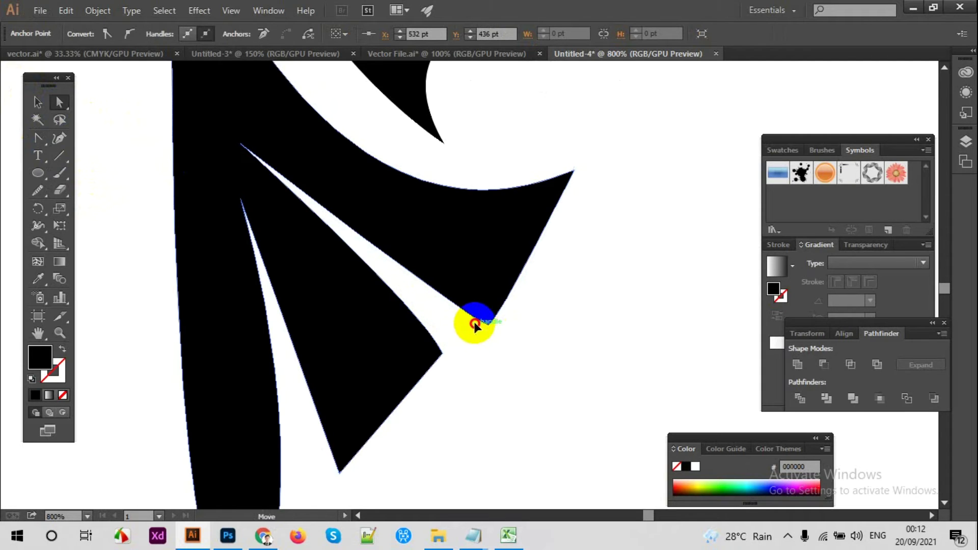
pyautogui.moveTo(459, 305); pyautogui.dragTo(411, 253)
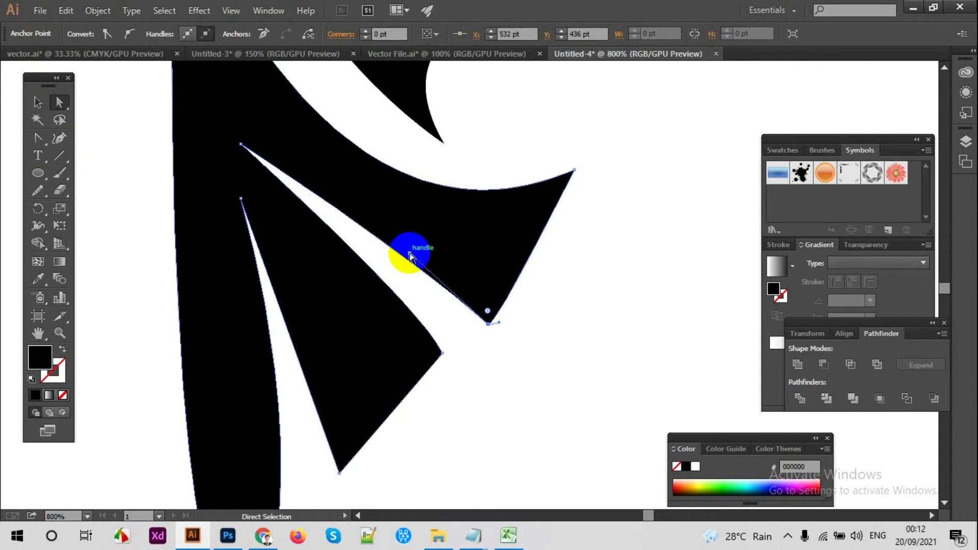
pyautogui.scroll(-1, 436, 340)
pyautogui.moveTo(443, 319); pyautogui.dragTo(442, 318)
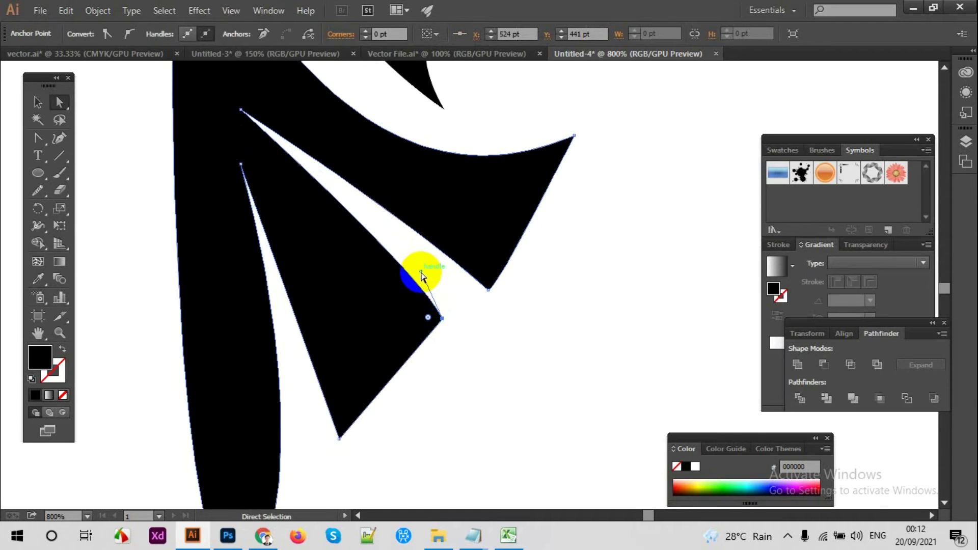
pyautogui.scroll(-3, 382, 283)
pyautogui.hotkey('ctrl', '-')
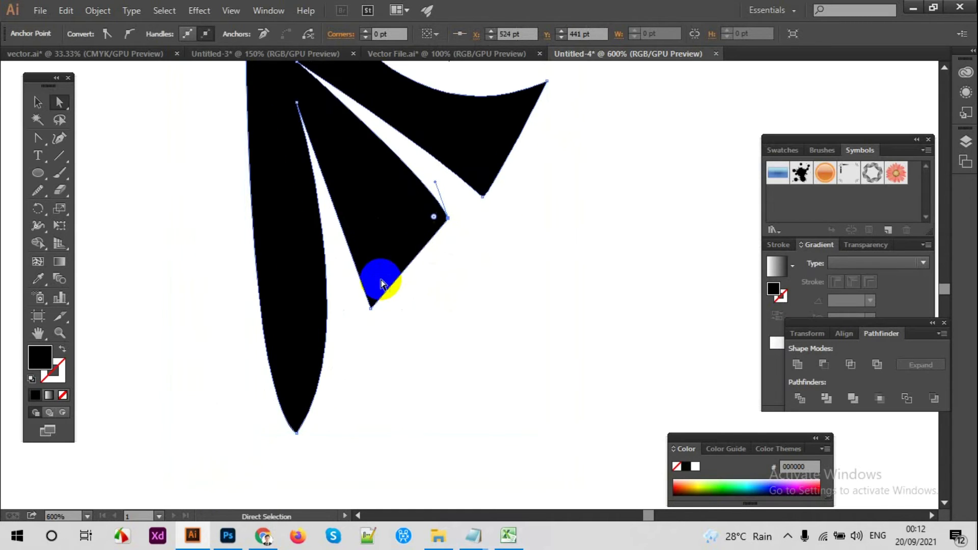
pyautogui.hotkey('ctrl', '-')
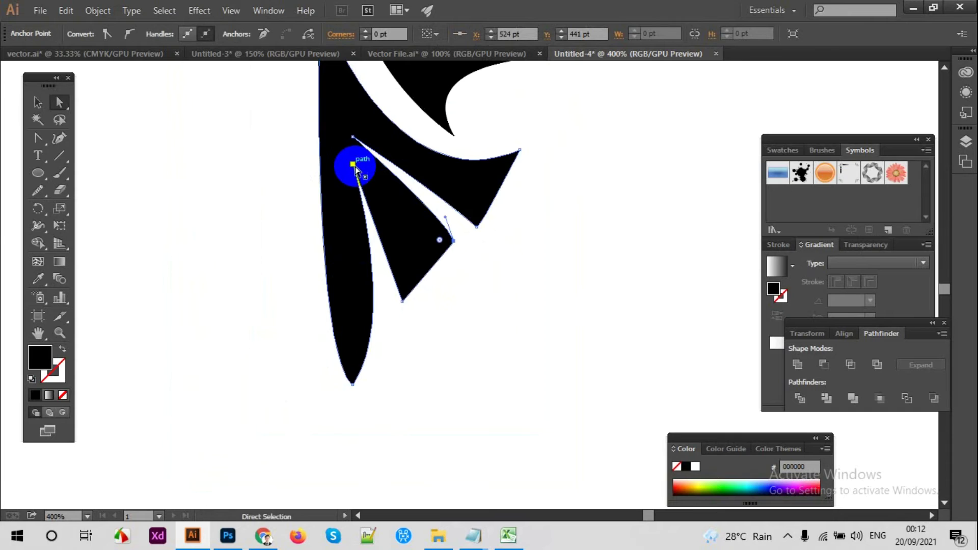
pyautogui.moveTo(353, 168); pyautogui.dragTo(349, 172)
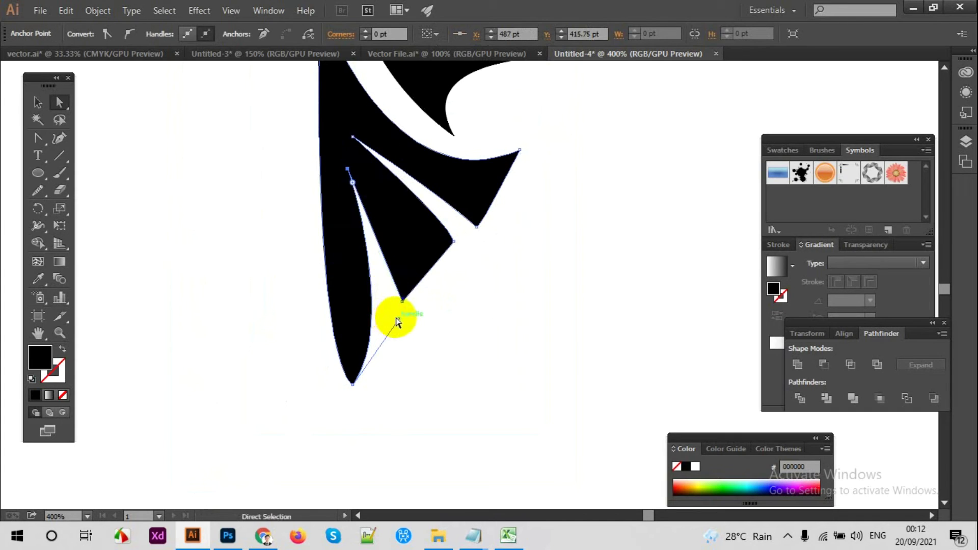
pyautogui.moveTo(401, 319); pyautogui.dragTo(403, 305)
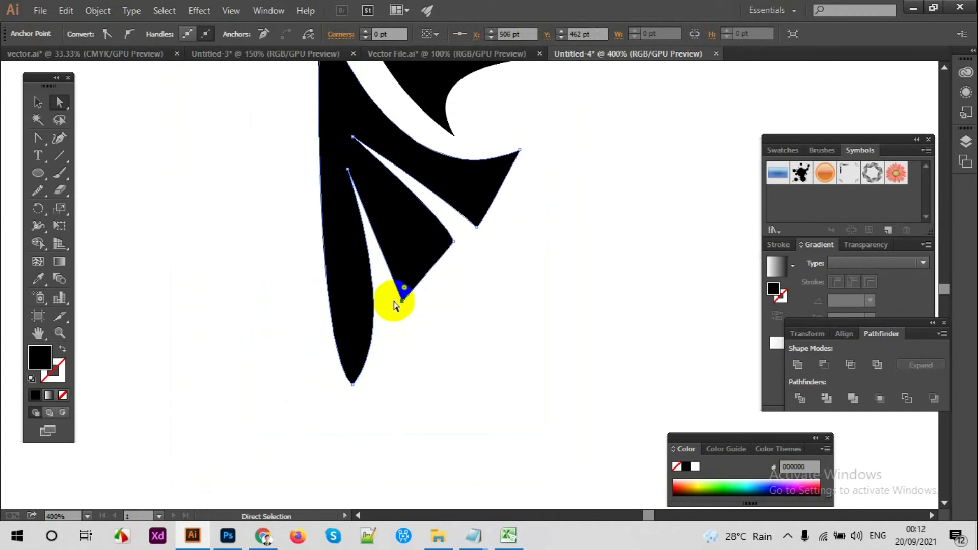
pyautogui.moveTo(403, 303); pyautogui.dragTo(402, 310)
pyautogui.click(431, 317)
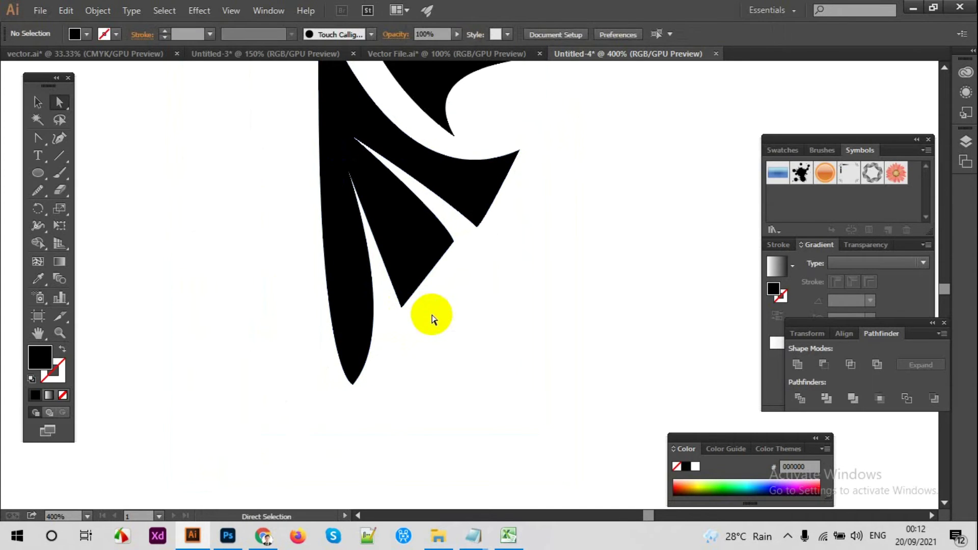
# Step: Convert the feather's bottom anchor into a curved point and bend its left edge
pyautogui.hotkey('ctrl', '+')
pyautogui.hotkey('ctrl', '+')
pyautogui.hotkey('ctrl', '+')
pyautogui.click(245, 353)
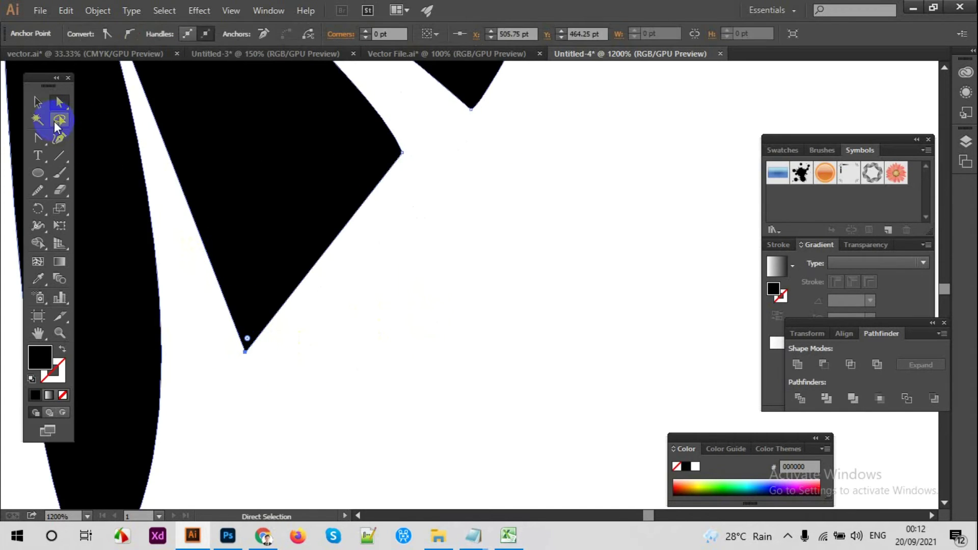
pyautogui.click(38, 137)
pyautogui.click(245, 353)
pyautogui.moveTo(244, 353); pyautogui.dragTo(228, 348)
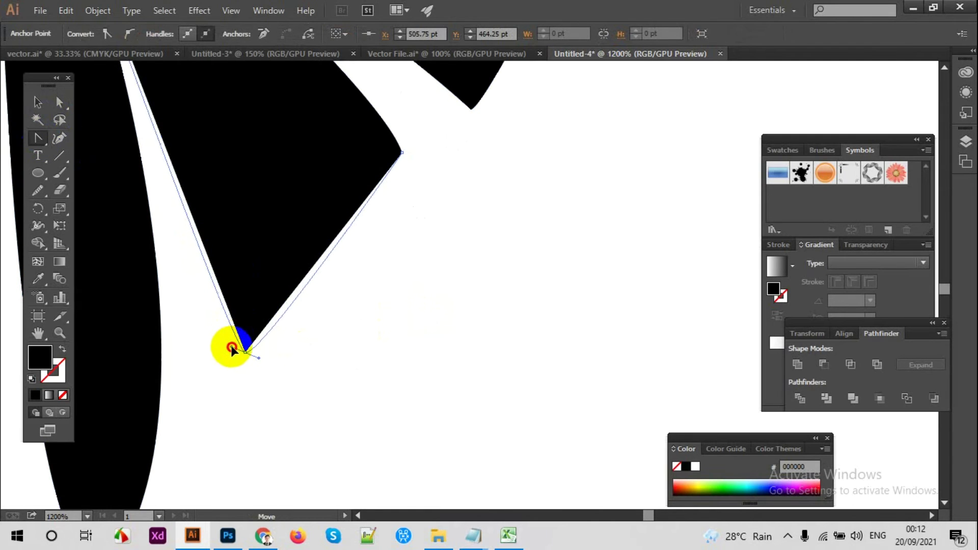
pyautogui.moveTo(232, 349); pyautogui.dragTo(230, 348)
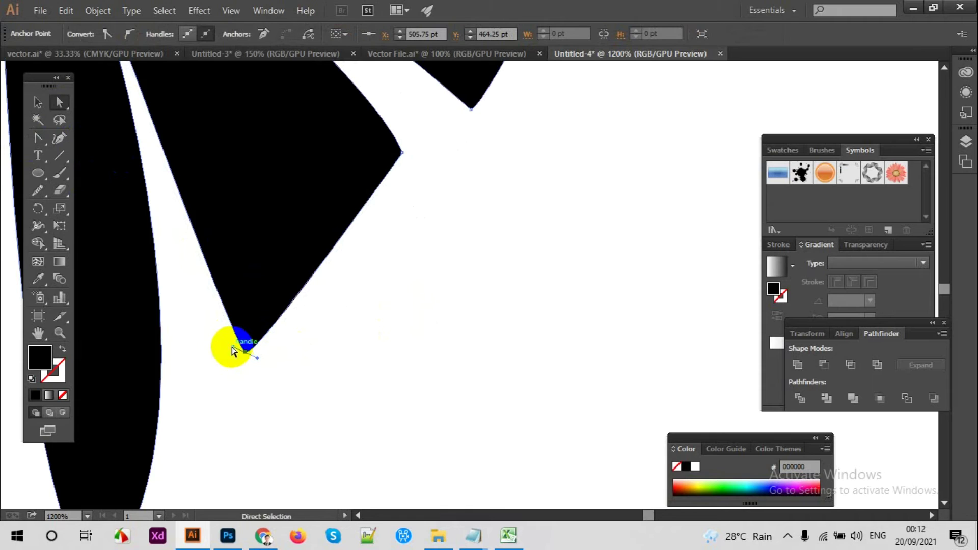
pyautogui.moveTo(232, 330); pyautogui.dragTo(230, 256)
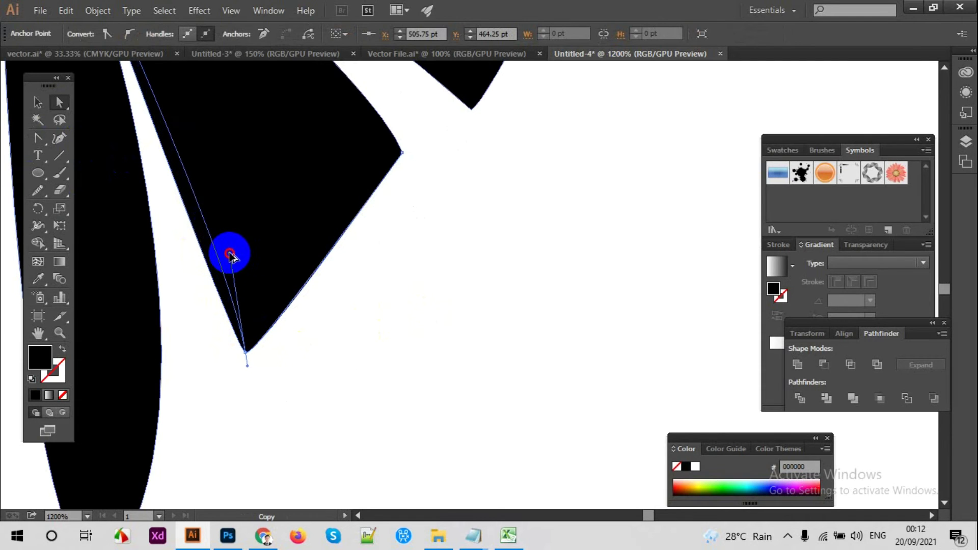
pyautogui.click(38, 102)
pyautogui.click(214, 349)
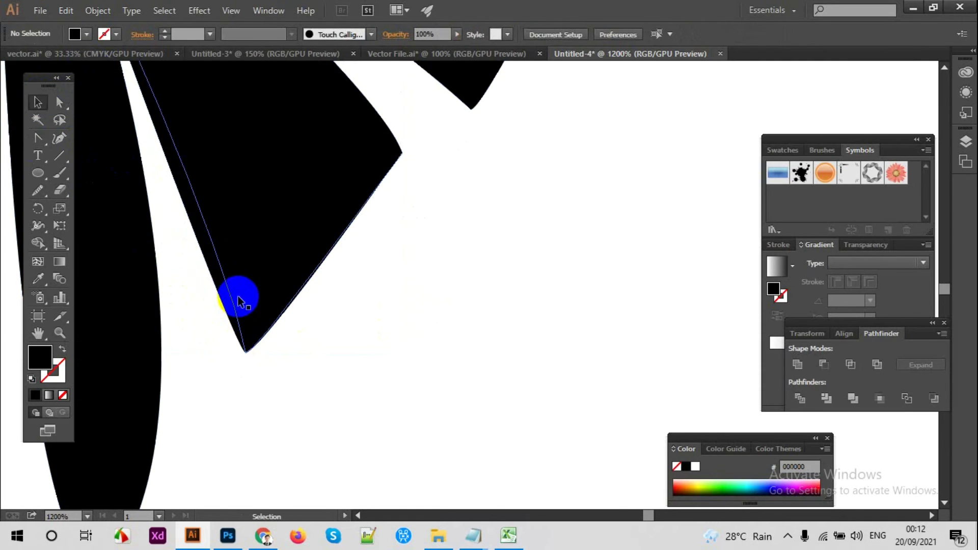
# Step: Undo an accidental feather move, restore the shapes, and zoom out to the whole half eagle
pyautogui.moveTo(239, 301); pyautogui.dragTo(291, 273)
pyautogui.hotkey('ctrl', 'z')
pyautogui.click(214, 288)
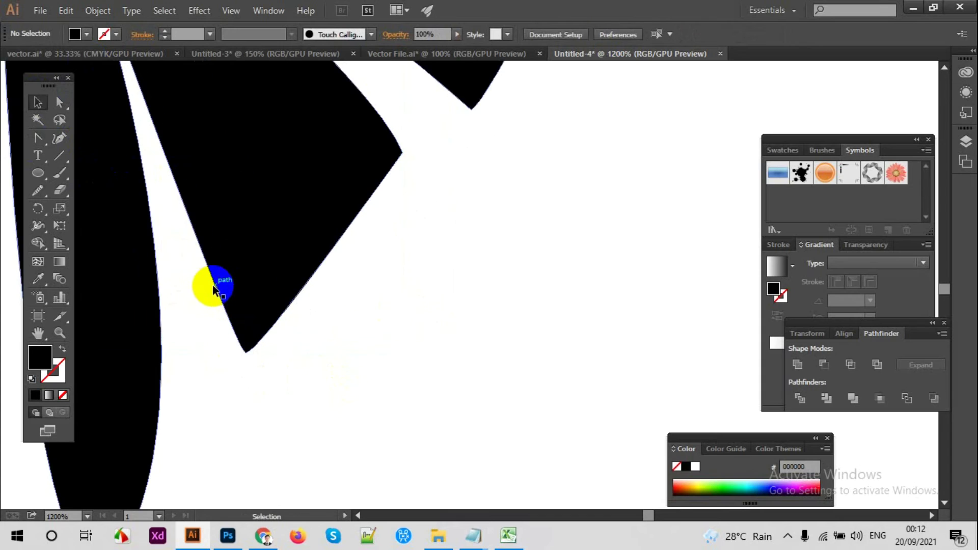
pyautogui.hotkey('ctrl', 'z')
pyautogui.hotkey('ctrl', '-')
pyautogui.hotkey('ctrl', '-')
pyautogui.hotkey('ctrl', '-')
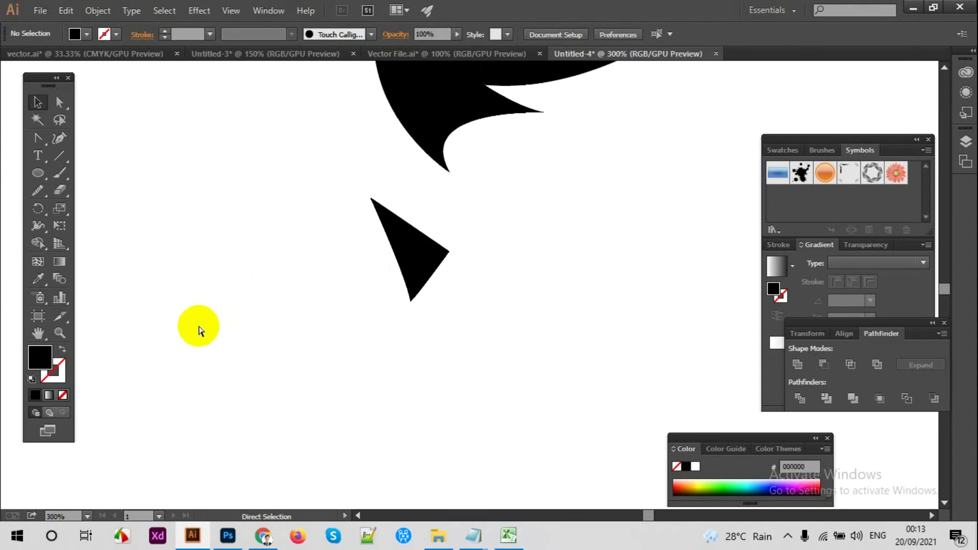
pyautogui.hotkey('ctrl', 'shift', 'z')
pyautogui.hotkey('ctrl', '+')
pyautogui.hotkey('ctrl', '+')
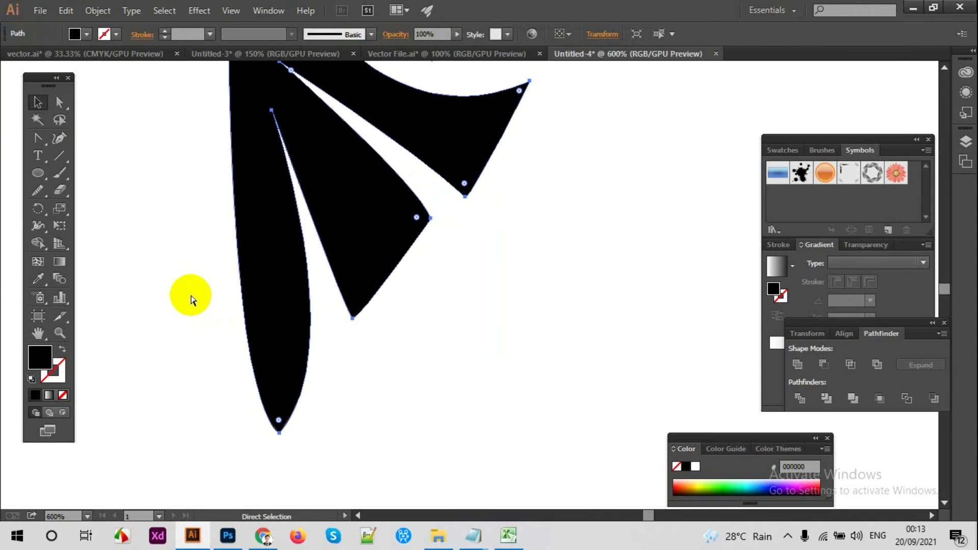
pyautogui.hotkey('ctrl', 'shift', 'z')
pyautogui.click(191, 294)
pyautogui.hotkey('ctrl', '-')
pyautogui.hotkey('ctrl', '-')
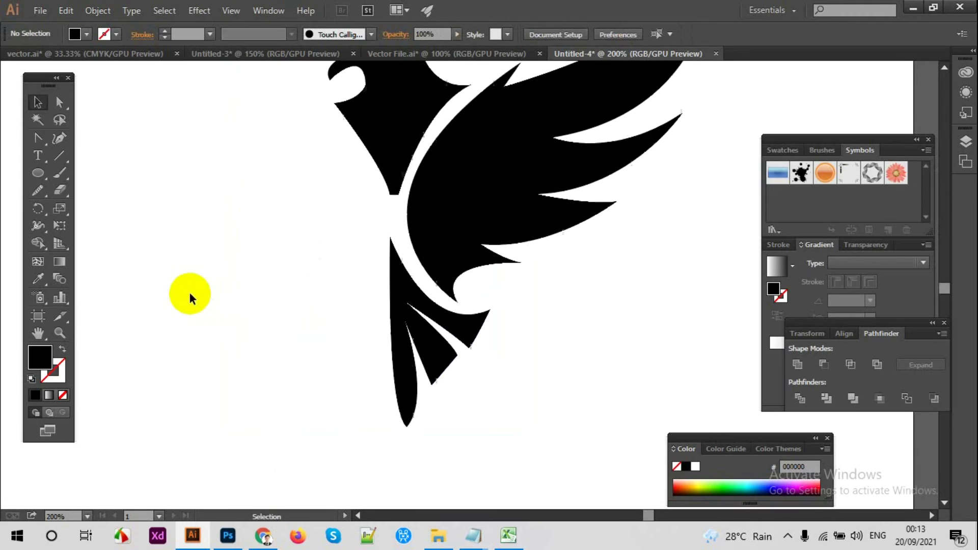
pyautogui.hotkey('ctrl', '-')
pyautogui.hotkey('ctrl', '-')
pyautogui.click(42, 102)
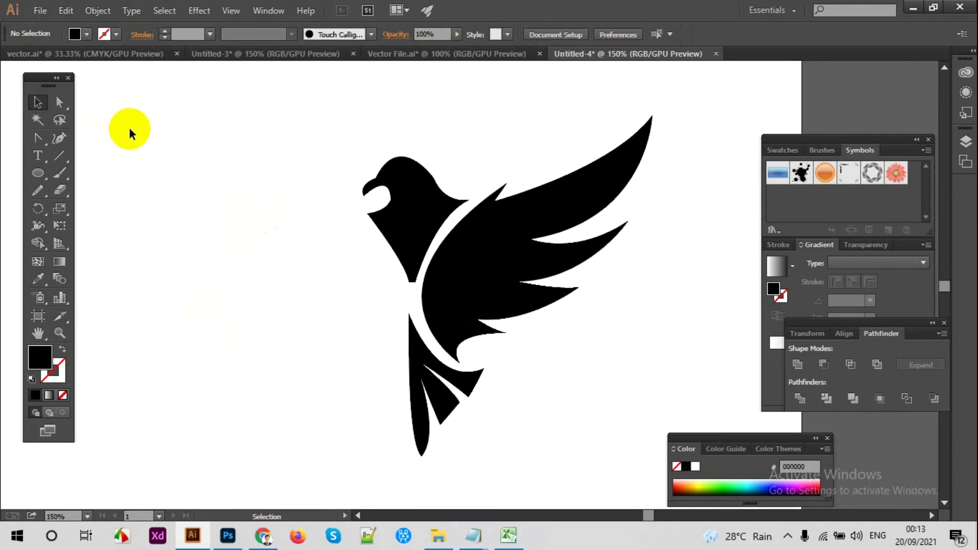
pyautogui.scroll(-3, 220, 148)
pyautogui.rightClick(450, 244)
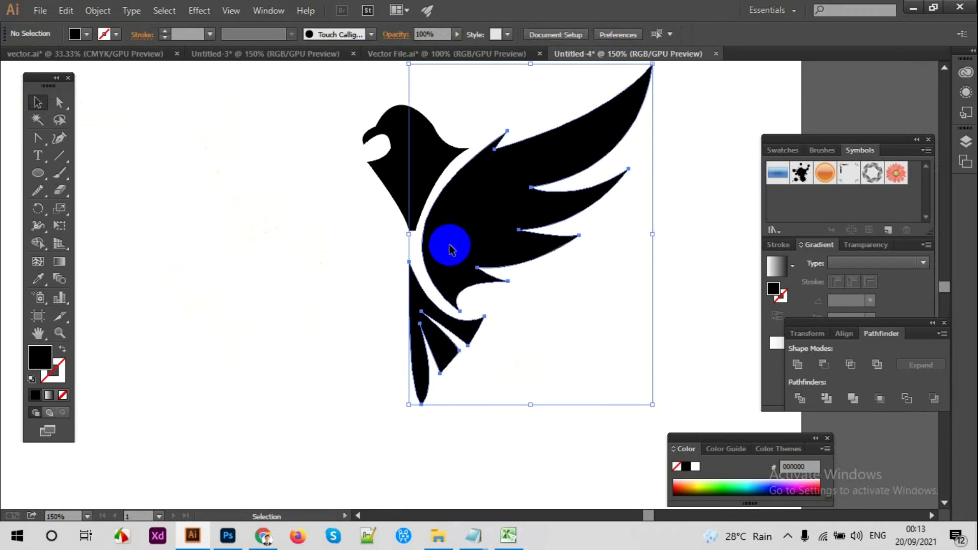
# Step: Reflect a copy of the half eagle and move it left to meet the original body
pyautogui.click(661, 343)
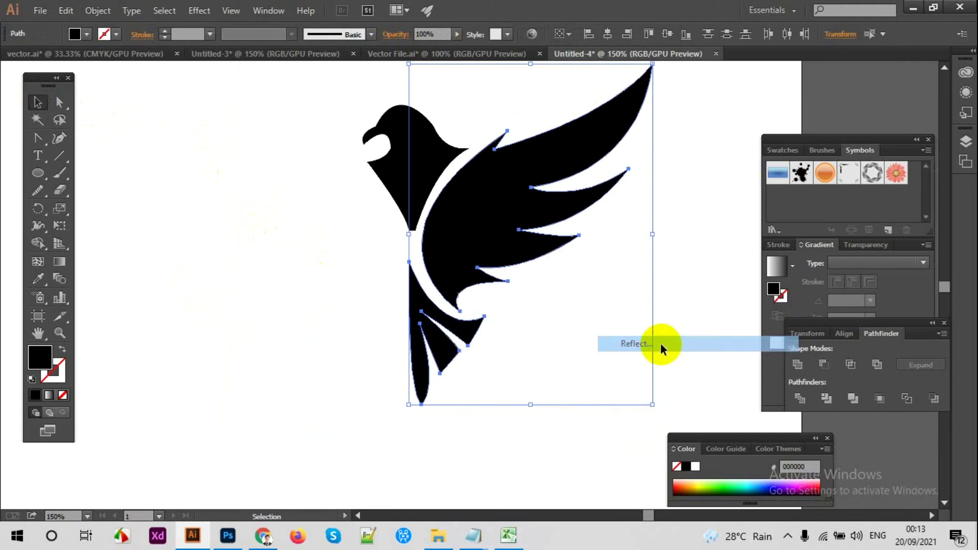
pyautogui.click(716, 409)
pyautogui.moveTo(594, 239); pyautogui.dragTo(348, 239)
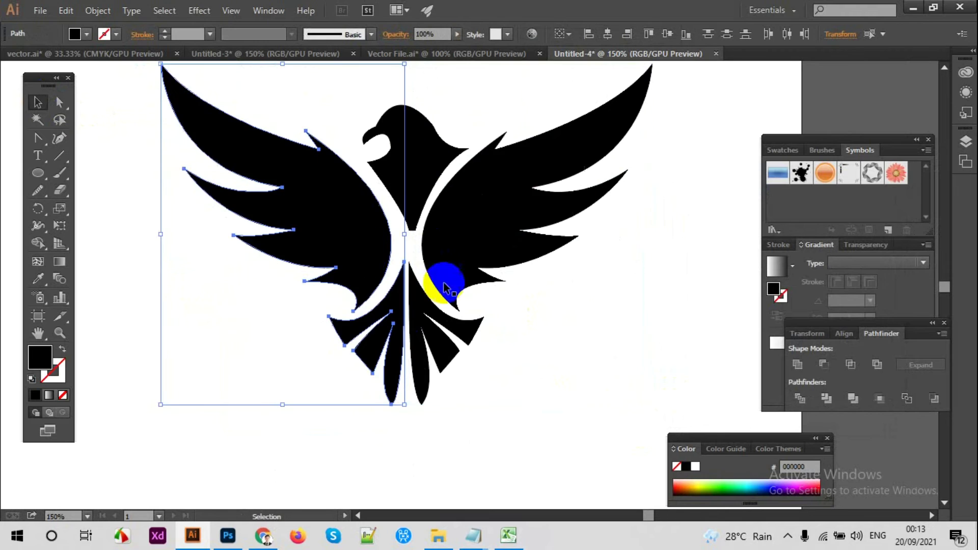
pyautogui.press('Right')
pyautogui.press('Right')
pyautogui.press('Right')
pyautogui.click(603, 306)
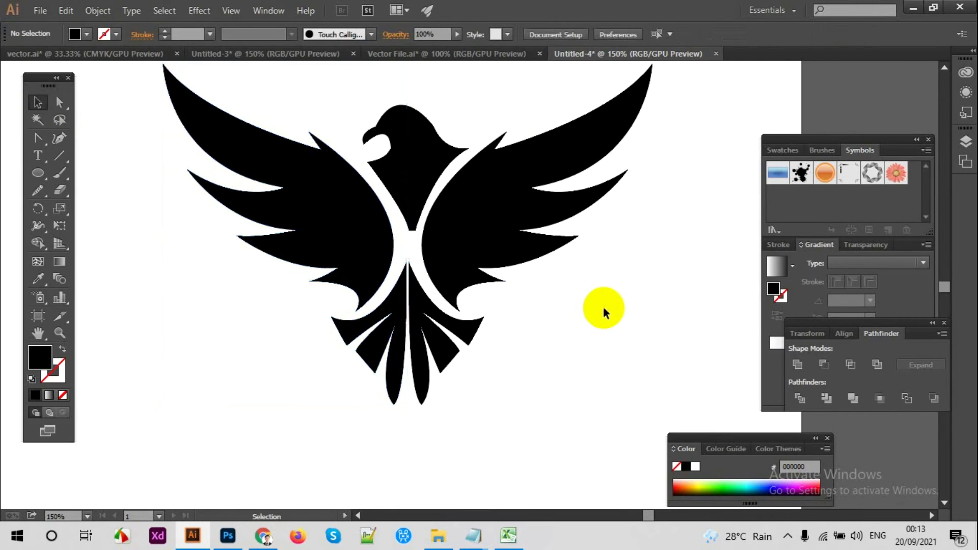
# Step: Select the two eagle halves and the tail, then check the whole-eagle and head selections
pyautogui.scroll(3, 591, 326)
pyautogui.click(258, 273)
pyautogui.keyDown('shift'); pyautogui.click(459, 267); pyautogui.keyUp('shift')
pyautogui.keyDown('shift'); pyautogui.click(399, 367); pyautogui.keyUp('shift')
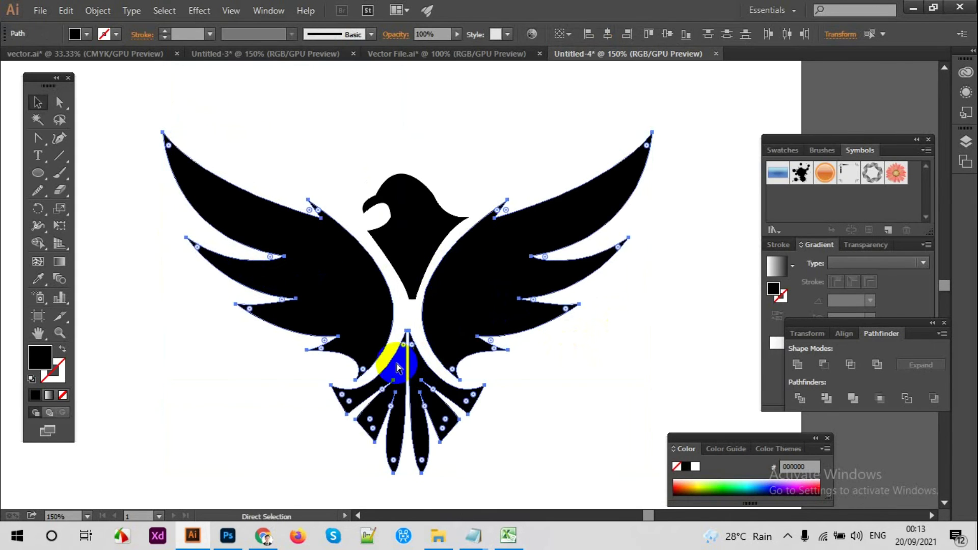
pyautogui.click(406, 305)
pyautogui.click(405, 249)
pyautogui.click(424, 168)
pyautogui.click(447, 331)
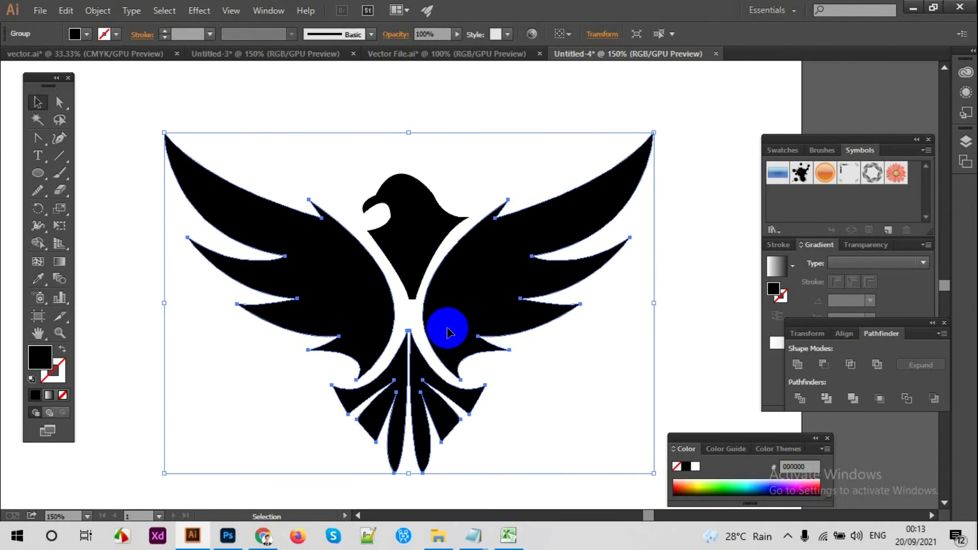
pyautogui.click(466, 178)
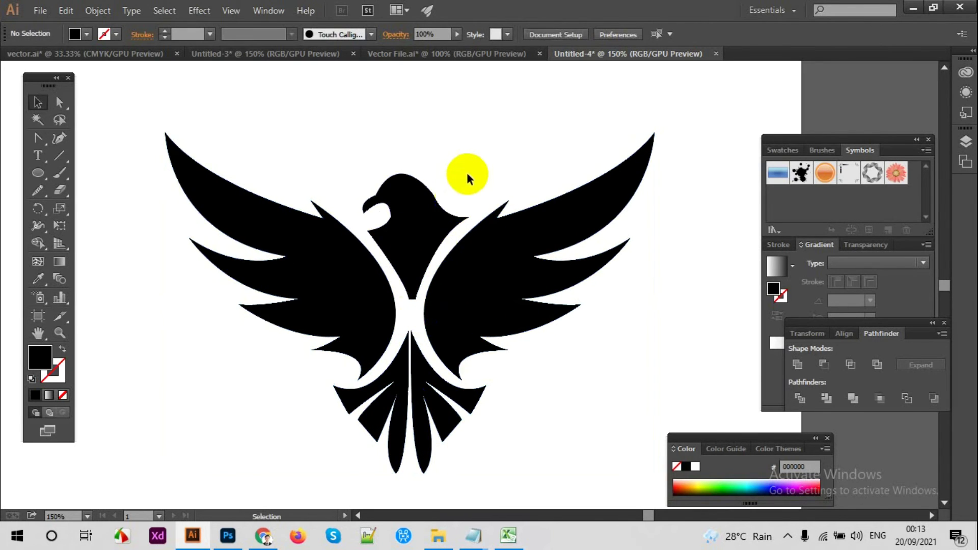
pyautogui.scroll(1, 466, 176)
pyautogui.scroll(2, 469, 184)
pyautogui.scroll(1, 498, 196)
pyautogui.click(374, 236)
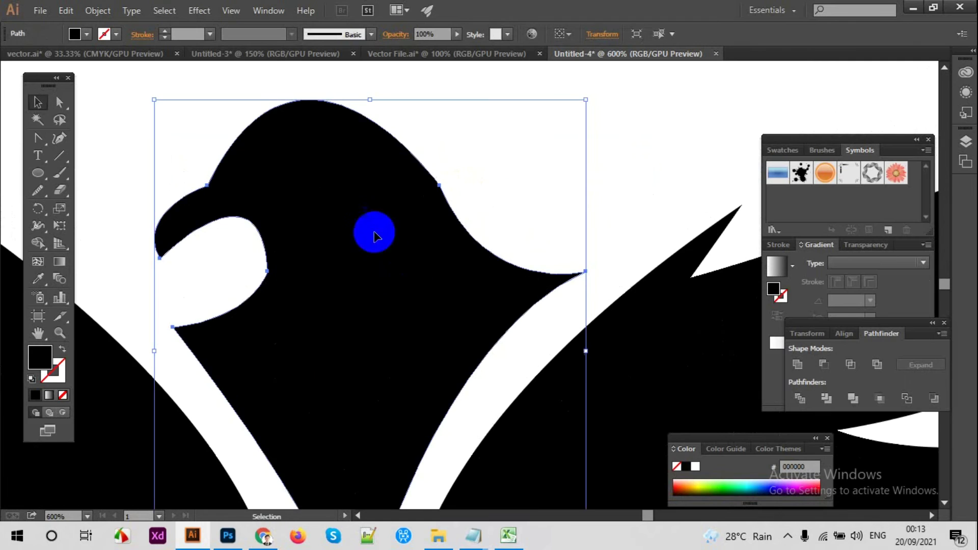
# Step: Smooth the upper-right curve of the eagle's head with the Smooth tool
pyautogui.click(37, 190)
pyautogui.moveTo(459, 197)
pyautogui.mouseDown()
pyautogui.moveTo(471, 207)
pyautogui.moveTo(194, 190)
pyautogui.mouseUp()
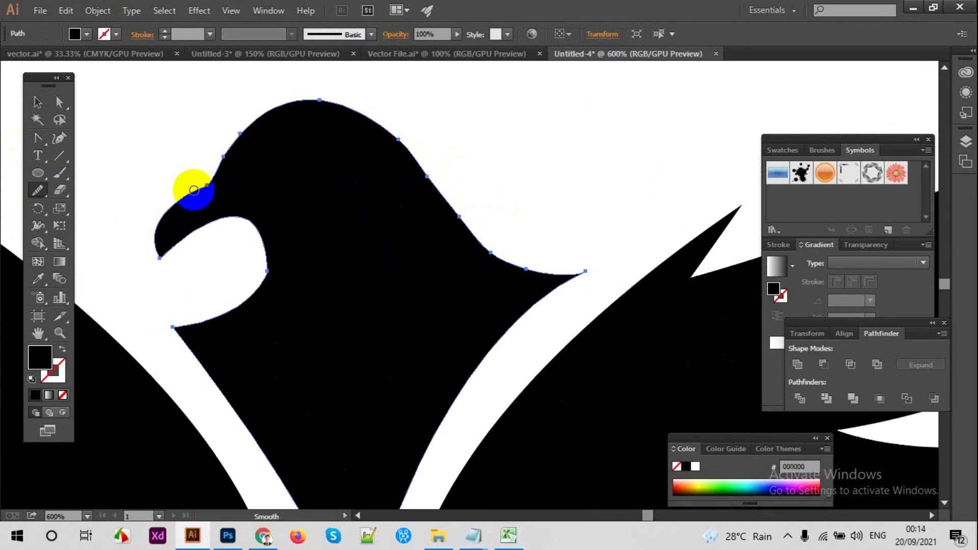
pyautogui.press('v')
pyautogui.hotkey('ctrl', '-')
pyautogui.hotkey('ctrl', '+')
pyautogui.hotkey('ctrl', '+')
pyautogui.click(448, 192)
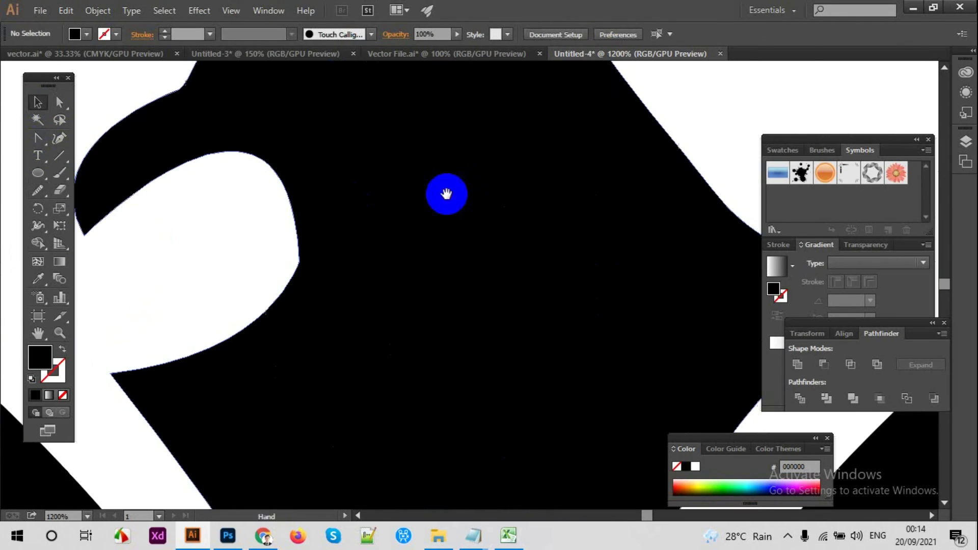
# Step: Smooth the lumpy curve underneath the beak with two passes
pyautogui.click(37, 190)
pyautogui.moveTo(327, 276); pyautogui.dragTo(288, 316)
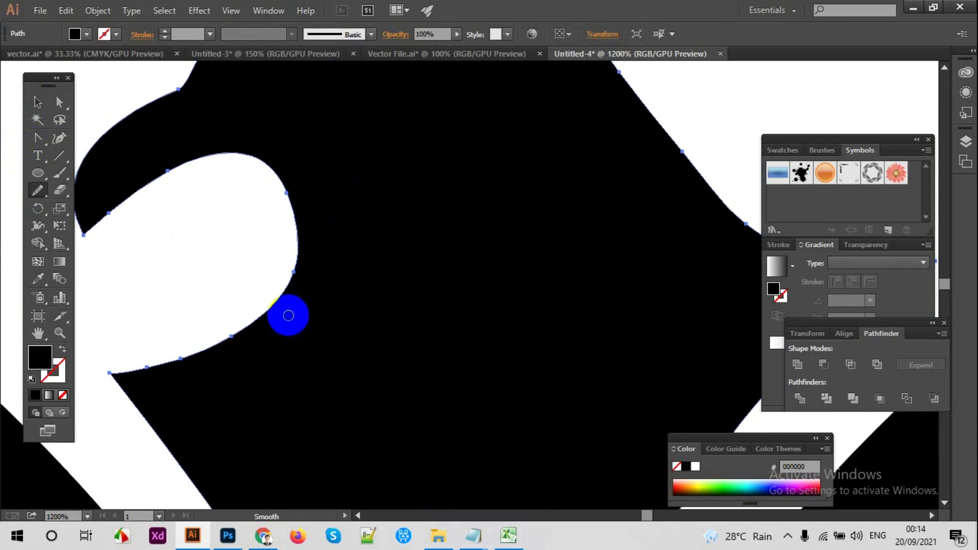
pyautogui.moveTo(371, 204); pyautogui.dragTo(367, 270)
pyautogui.click(37, 101)
pyautogui.hotkey('ctrl', '-')
pyautogui.hotkey('ctrl', '-')
pyautogui.hotkey('ctrl', '-')
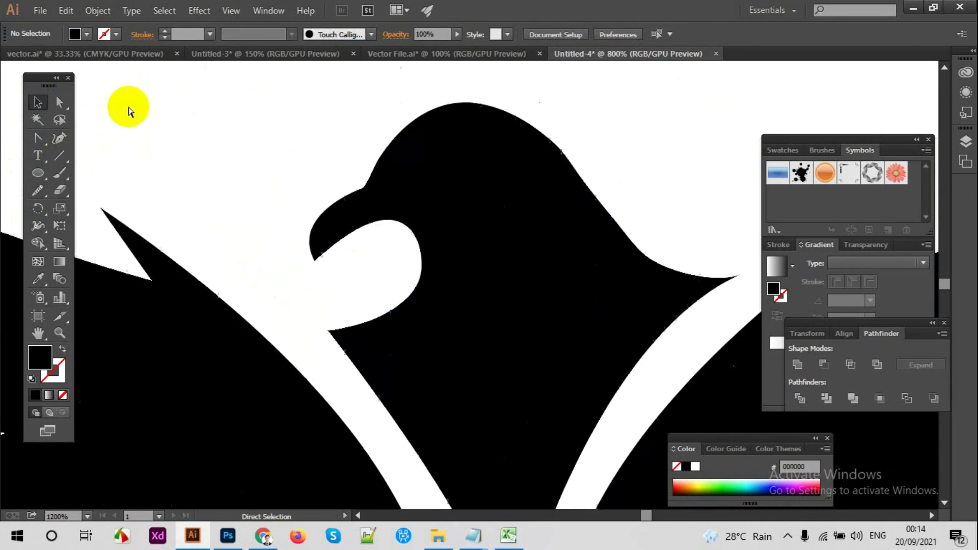
pyautogui.hotkey('ctrl', '-')
pyautogui.hotkey('ctrl', '+')
pyautogui.hotkey('ctrl', '+')
pyautogui.hotkey('ctrl', '+')
pyautogui.hotkey('ctrl', '+')
# Step: Adjust the Smooth Tool Options, then smooth the head's upper-right edge and top curve
pyautogui.click(266, 185)
pyautogui.doubleClick(37, 190)
pyautogui.click(542, 294)
pyautogui.moveTo(466, 229)
pyautogui.mouseDown()
pyautogui.moveTo(351, 114)
pyautogui.moveTo(508, 259)
pyautogui.moveTo(568, 337)
pyautogui.mouseUp()
pyautogui.moveTo(253, 116); pyautogui.dragTo(316, 105)
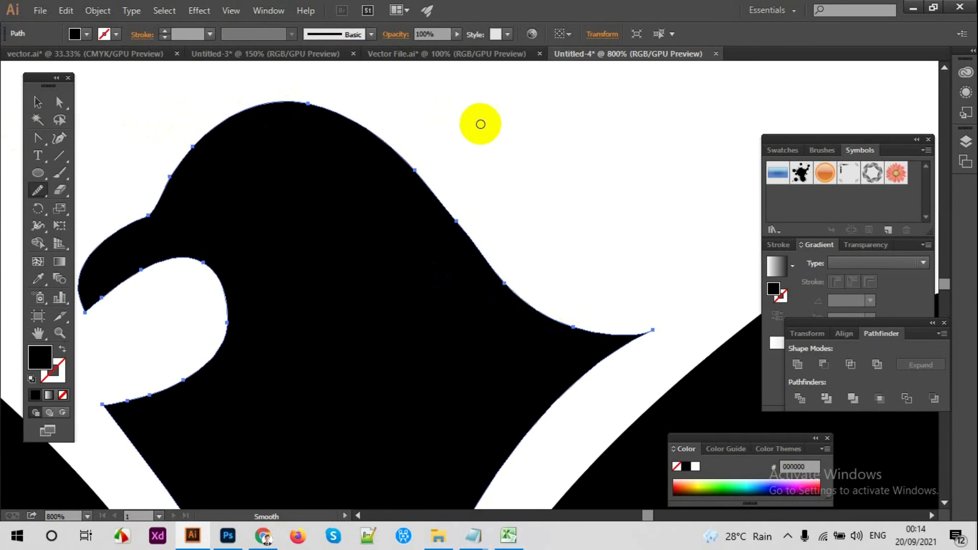
# Step: Zoom out to view the whole eagle and select all its paths
pyautogui.click(34, 104)
pyautogui.hotkey('ctrl', '1')
pyautogui.click(143, 99)
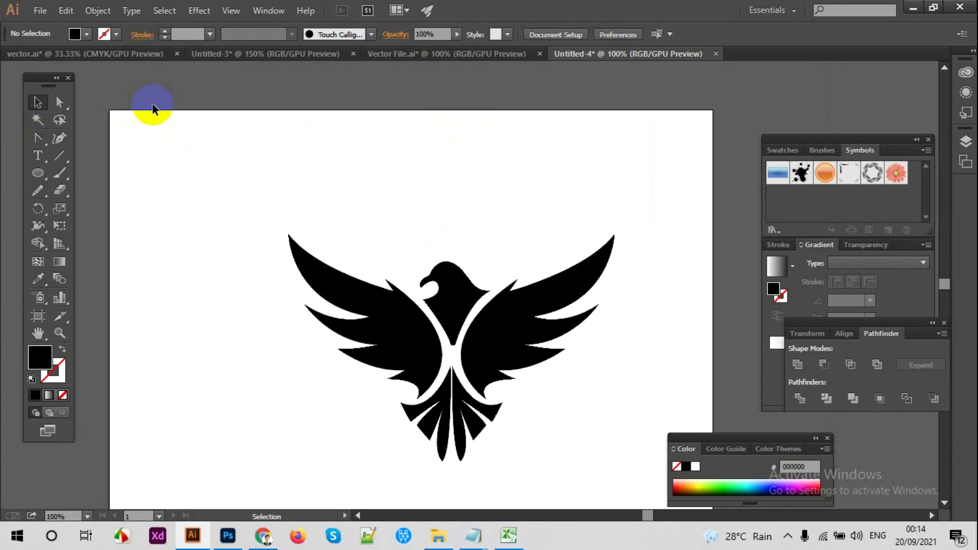
pyautogui.hotkey('ctrl', '-')
pyautogui.moveTo(323, 218); pyautogui.dragTo(550, 432)
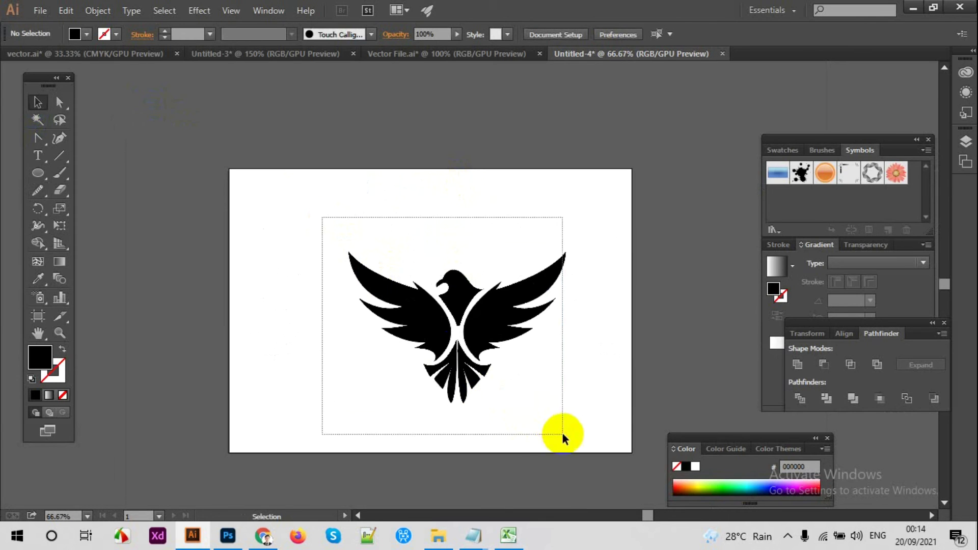
# Step: Nudge the eagle slightly up-left and ungroup it into separate paths
pyautogui.moveTo(459, 320); pyautogui.dragTo(432, 304)
pyautogui.click(494, 219)
pyautogui.hotkey('ctrl', '+')
pyautogui.hotkey('ctrl', '+')
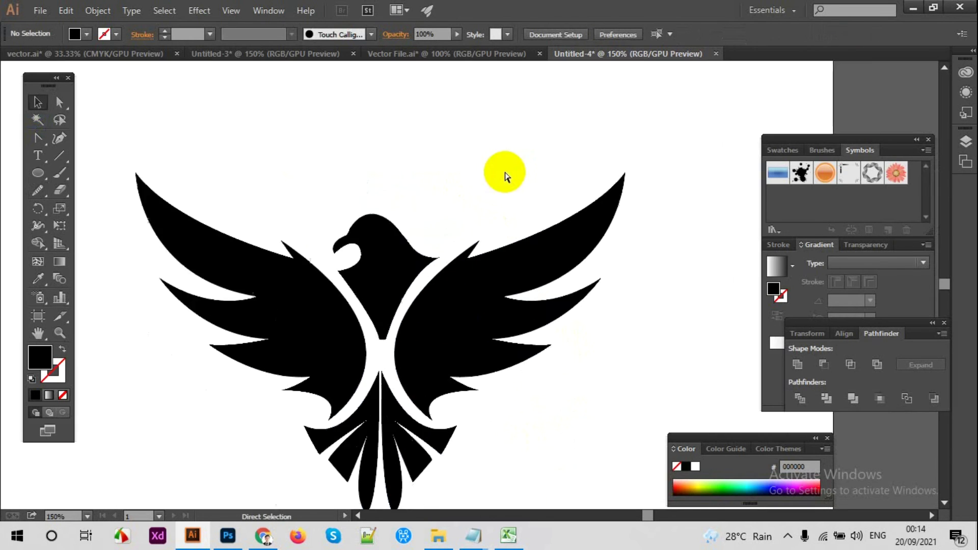
pyautogui.hotkey('ctrl', '-')
pyautogui.hotkey('ctrl', '+')
pyautogui.click(448, 295)
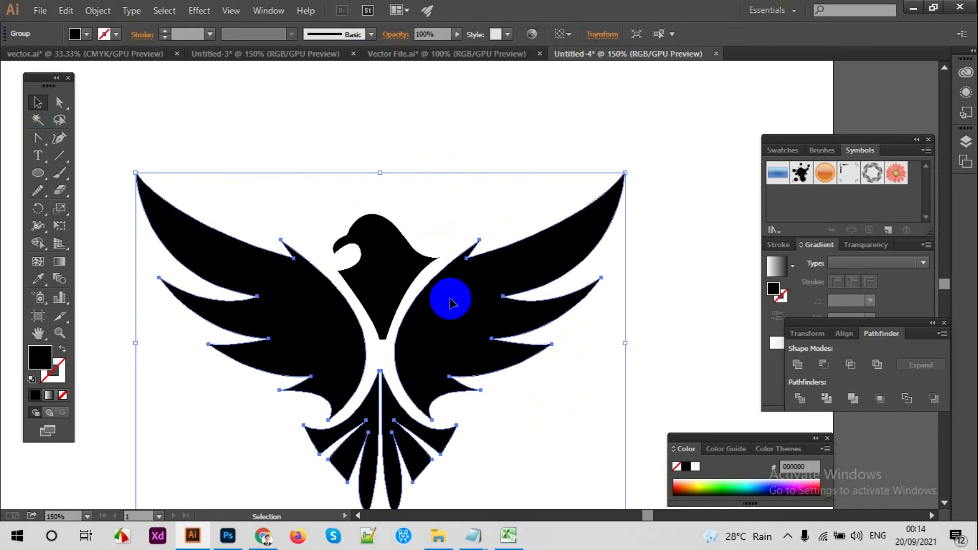
pyautogui.rightClick(524, 306)
pyautogui.click(540, 386)
# Step: Fill the right wing with a gray-to-black linear gradient and apply it to the left wing
pyautogui.click(471, 288)
pyautogui.click(770, 363)
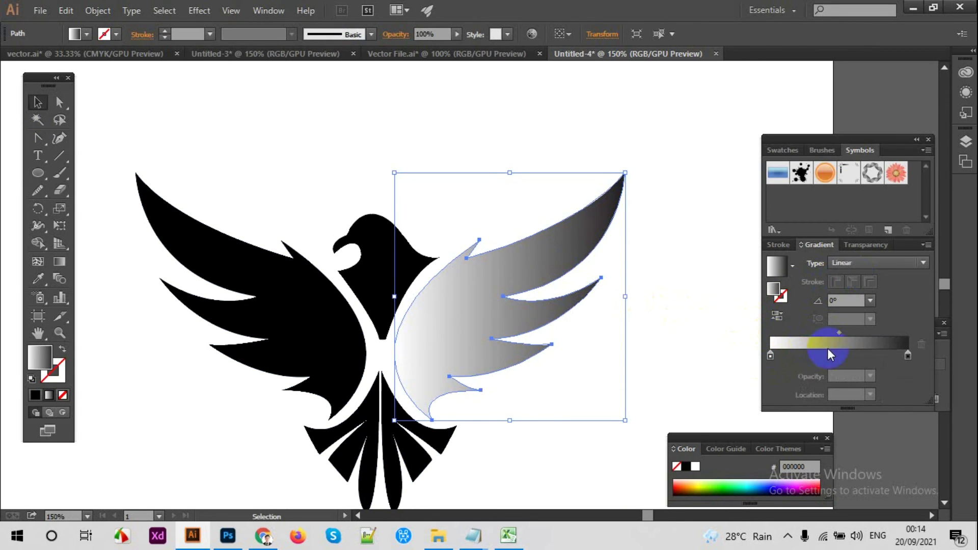
pyautogui.moveTo(829, 355); pyautogui.dragTo(770, 356)
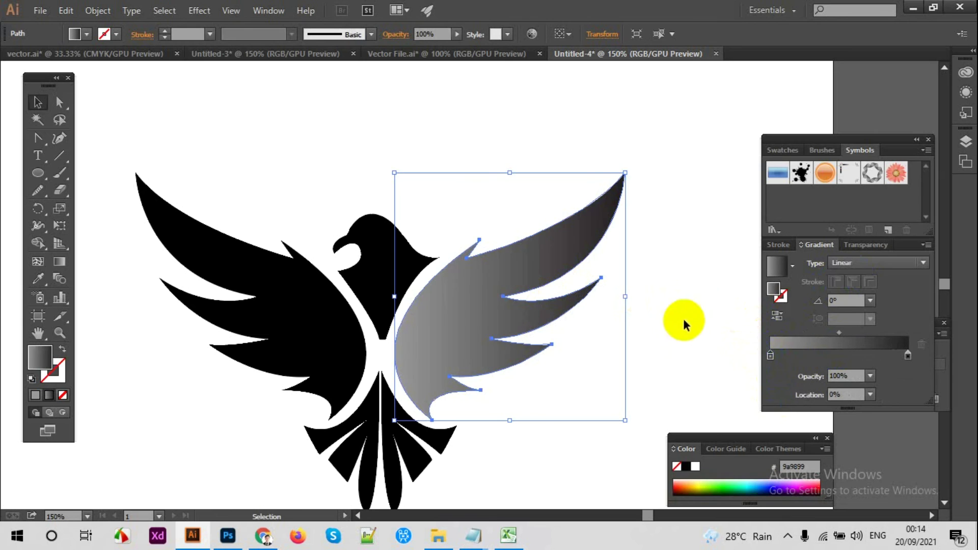
pyautogui.click(284, 277)
pyautogui.press('.')
pyautogui.press('g')
pyautogui.click(38, 102)
# Step: Eyedropper the wing's gray-black gradient onto the two left tail feathers
pyautogui.scroll(-2, 287, 172)
pyautogui.click(286, 172)
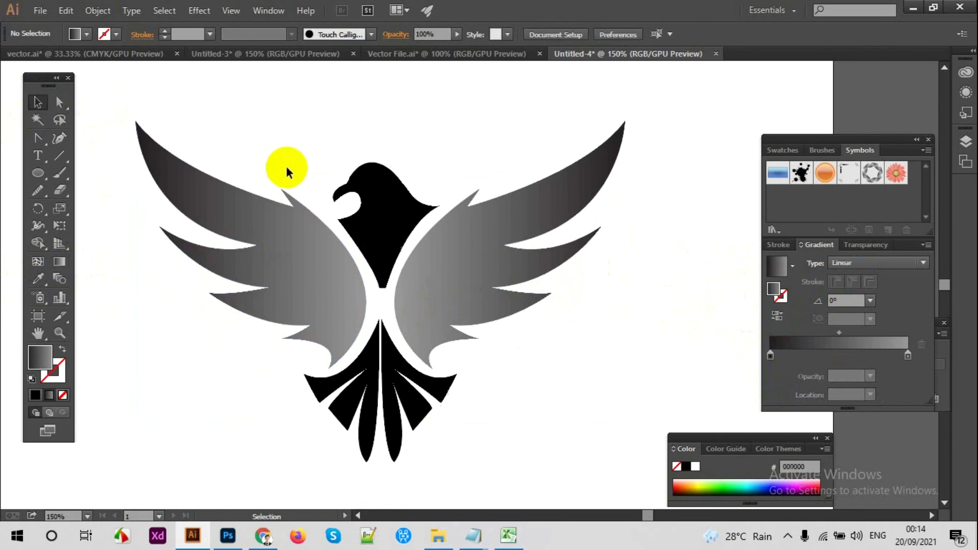
pyautogui.click(371, 371)
pyautogui.press('i')
pyautogui.click(273, 273)
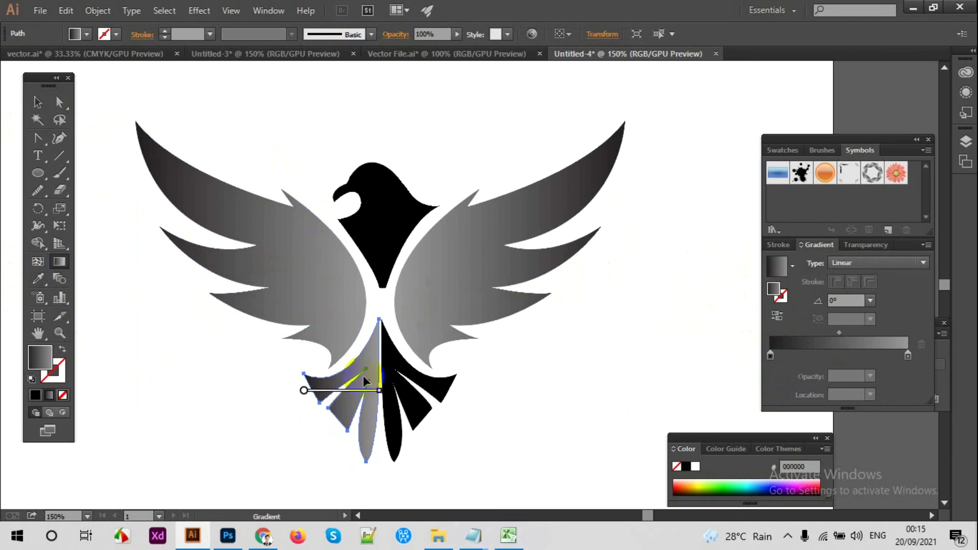
# Step: Angle the left tail gradient downward and give the right tail feathers the same top-to-bottom gradient
pyautogui.moveTo(378, 321); pyautogui.dragTo(348, 437)
pyautogui.click(37, 102)
pyautogui.click(413, 400)
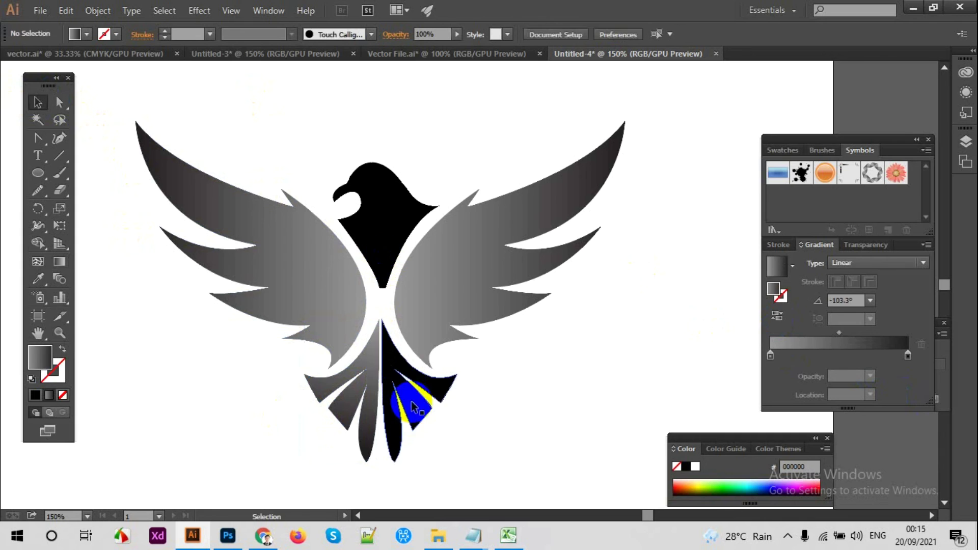
pyautogui.click(37, 278)
pyautogui.click(350, 352)
pyautogui.click(59, 261)
pyautogui.moveTo(382, 322)
pyautogui.mouseDown()
pyautogui.moveTo(410, 448)
pyautogui.moveTo(429, 451)
pyautogui.mouseUp()
# Step: Eyedropper the wing gradient onto the head, run it from chest to beak, and reverse it
pyautogui.click(38, 104)
pyautogui.click(356, 201)
pyautogui.click(37, 278)
pyautogui.click(168, 245)
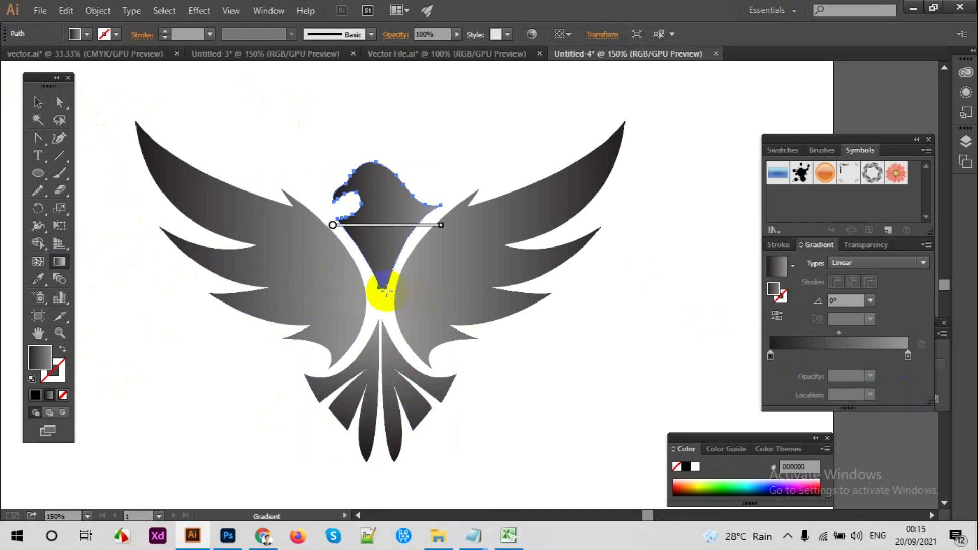
pyautogui.moveTo(386, 291); pyautogui.dragTo(361, 183)
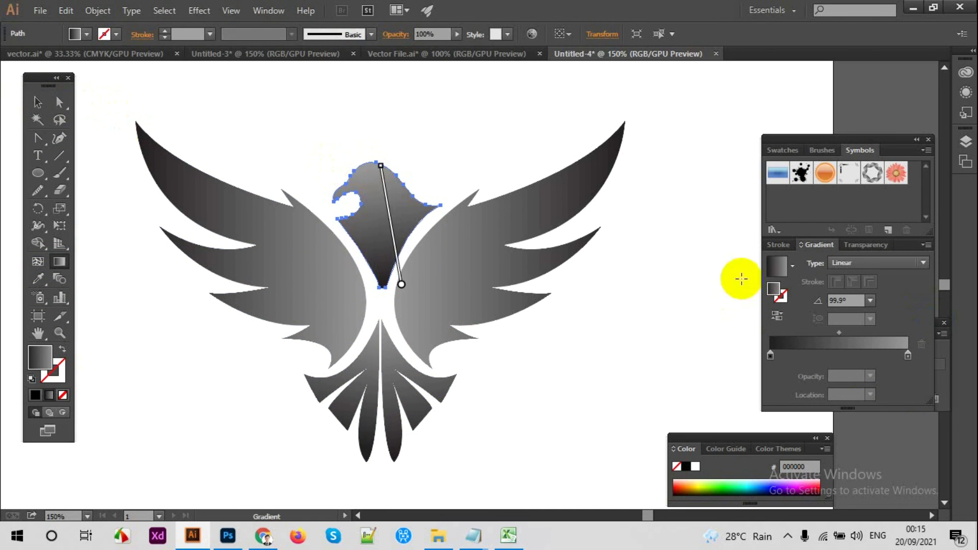
pyautogui.click(777, 316)
pyautogui.click(34, 103)
pyautogui.click(286, 115)
# Step: Set a copy of the gray eagle aside at the top-left of the artboard
pyautogui.hotkey('ctrl', '-')
pyautogui.hotkey('ctrl', '-')
pyautogui.hotkey('ctrl', '-')
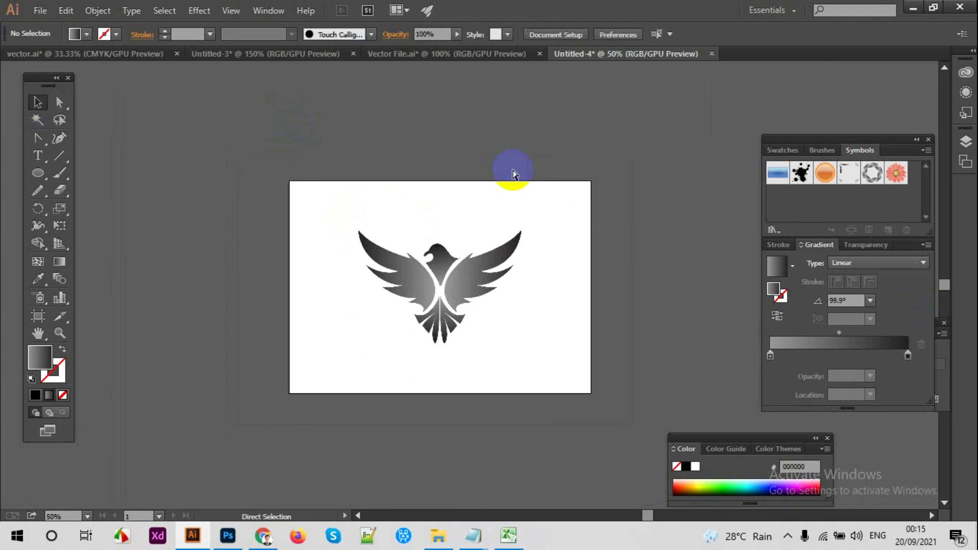
pyautogui.hotkey('ctrl', '+')
pyautogui.moveTo(342, 177); pyautogui.dragTo(490, 378)
pyautogui.click(316, 192)
pyautogui.click(455, 283)
pyautogui.moveTo(455, 282); pyautogui.dragTo(168, 153)
pyautogui.click(254, 202)
pyautogui.hotkey('ctrl', '+')
pyautogui.hotkey('ctrl', '+')
pyautogui.click(335, 287)
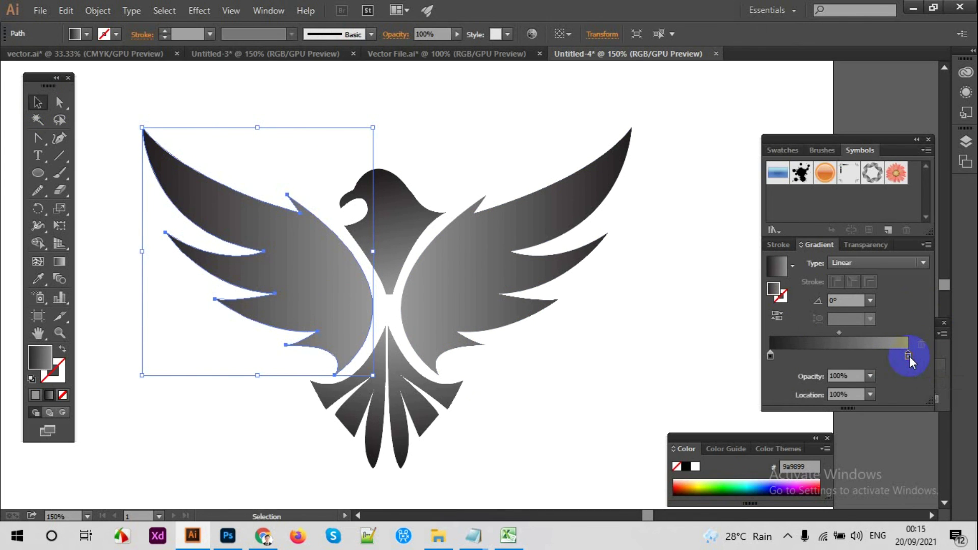
# Step: Fill the left wing with the reversed yellow-orange-red preset gradient
pyautogui.doubleClick(909, 356)
pyautogui.click(851, 280)
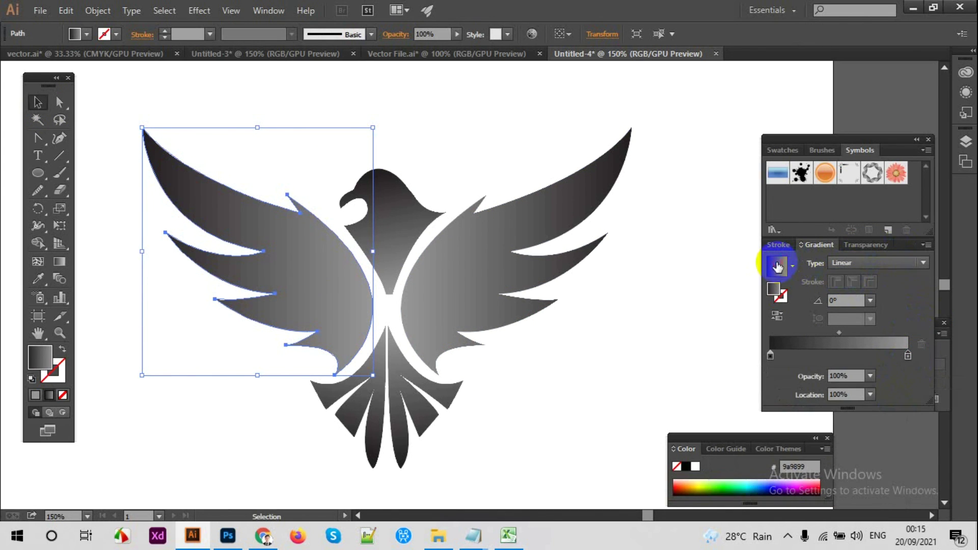
pyautogui.click(793, 267)
pyautogui.click(711, 313)
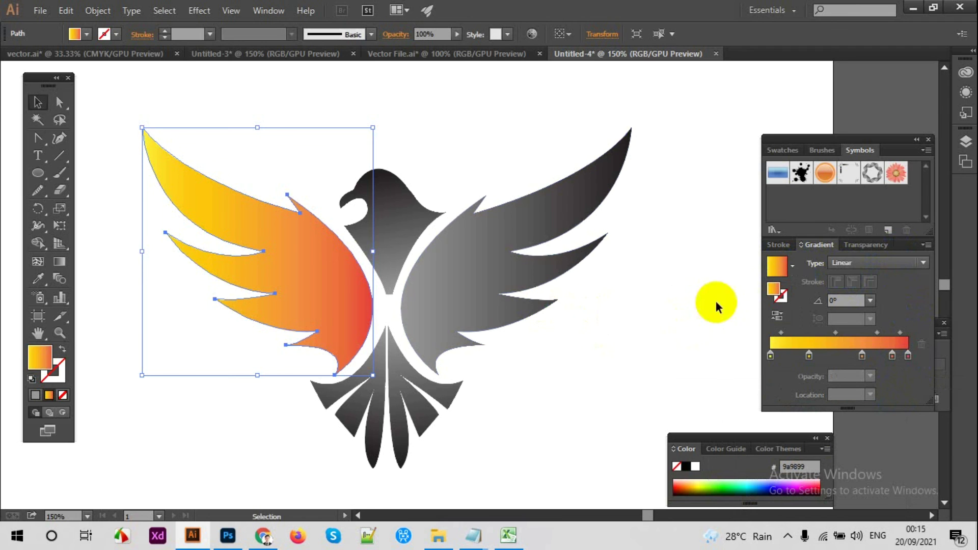
pyautogui.click(777, 319)
# Step: Eyedropper the yellow-orange-red gradient onto the right wing and head, reversing each
pyautogui.click(465, 277)
pyautogui.click(39, 279)
pyautogui.click(323, 272)
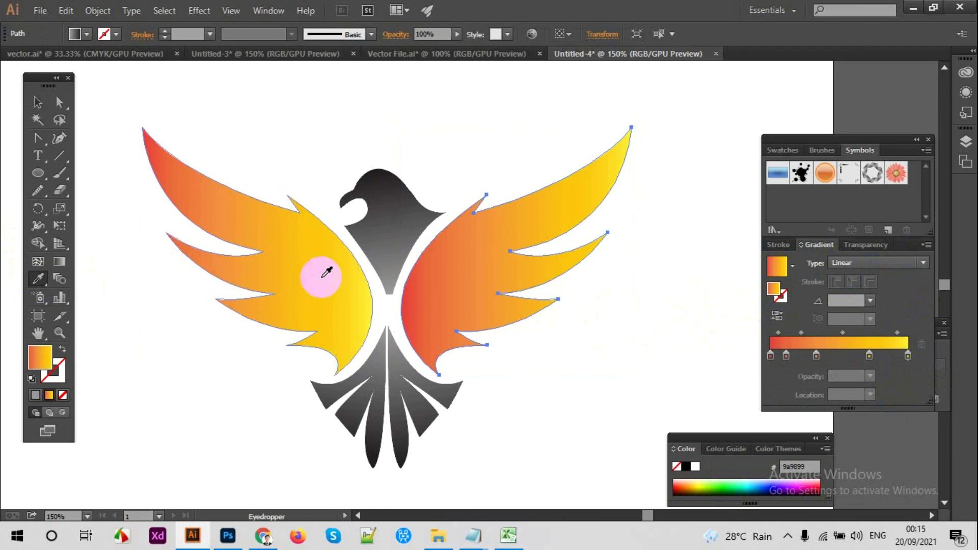
pyautogui.click(774, 320)
pyautogui.click(39, 102)
pyautogui.click(367, 199)
pyautogui.click(39, 279)
pyautogui.click(281, 275)
pyautogui.click(777, 316)
# Step: Apply the reversed yellow-orange-red gradient to both sets of tail feathers, then view the whole artboard
pyautogui.click(38, 102)
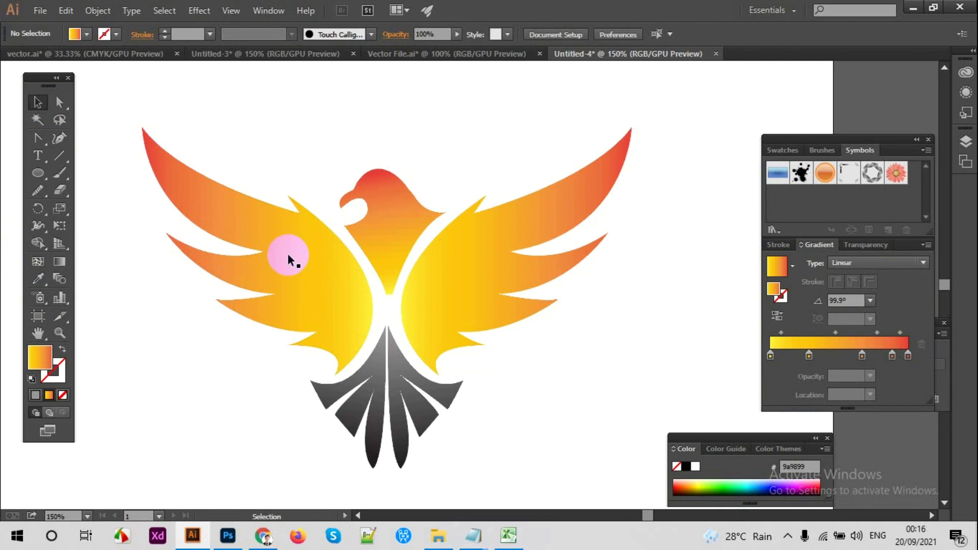
pyautogui.click(407, 387)
pyautogui.click(38, 279)
pyautogui.click(282, 276)
pyautogui.click(777, 316)
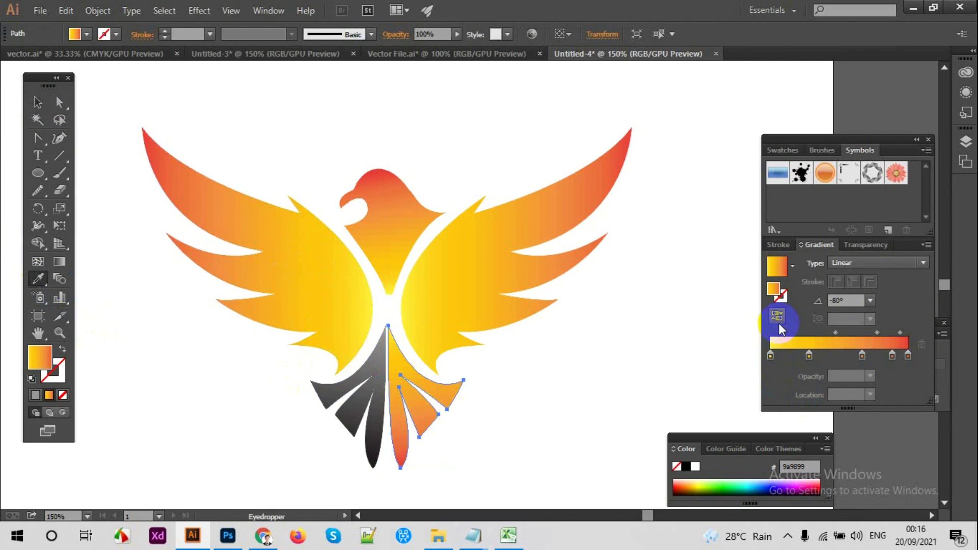
pyautogui.click(347, 408)
pyautogui.click(38, 278)
pyautogui.click(352, 269)
pyautogui.click(776, 316)
pyautogui.click(38, 102)
pyautogui.click(178, 106)
pyautogui.hotkey('ctrl', '1')
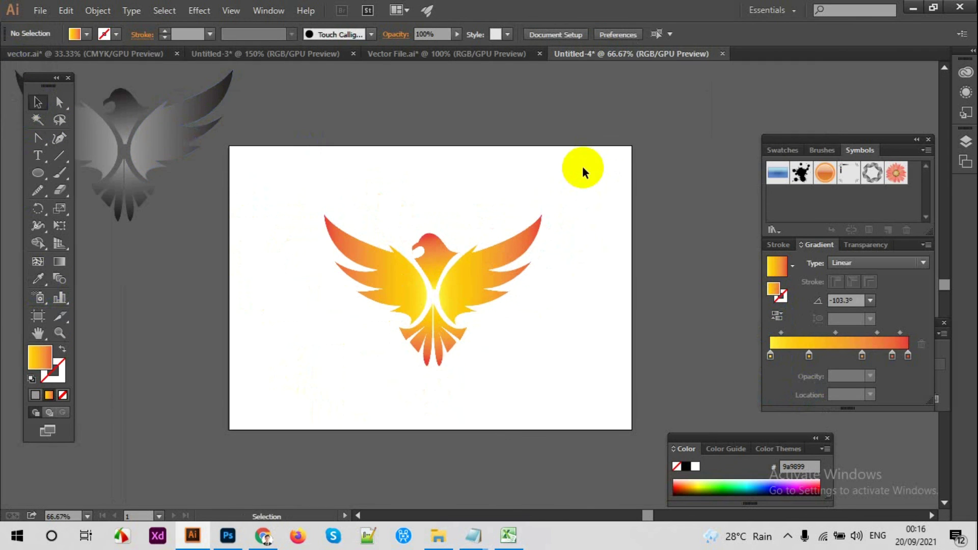
# Step: Drag the gradient eagle down into position on the artboard, deselect, and zoom in to review
pyautogui.hotkey('ctrl', '1')
pyautogui.moveTo(470, 168); pyautogui.dragTo(458, 316)
pyautogui.click(528, 334)
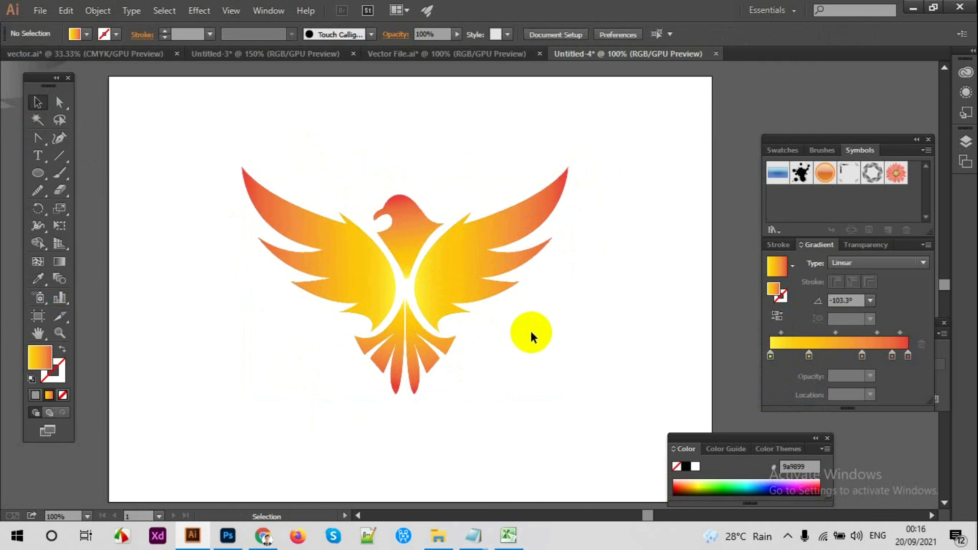
pyautogui.scroll(2, 165, 157)
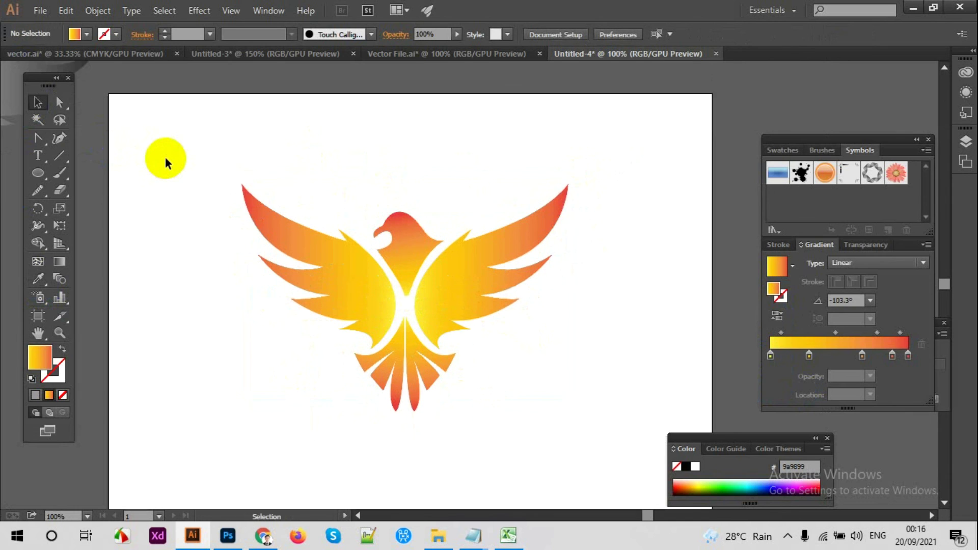
pyautogui.hotkey('ctrl', '+')
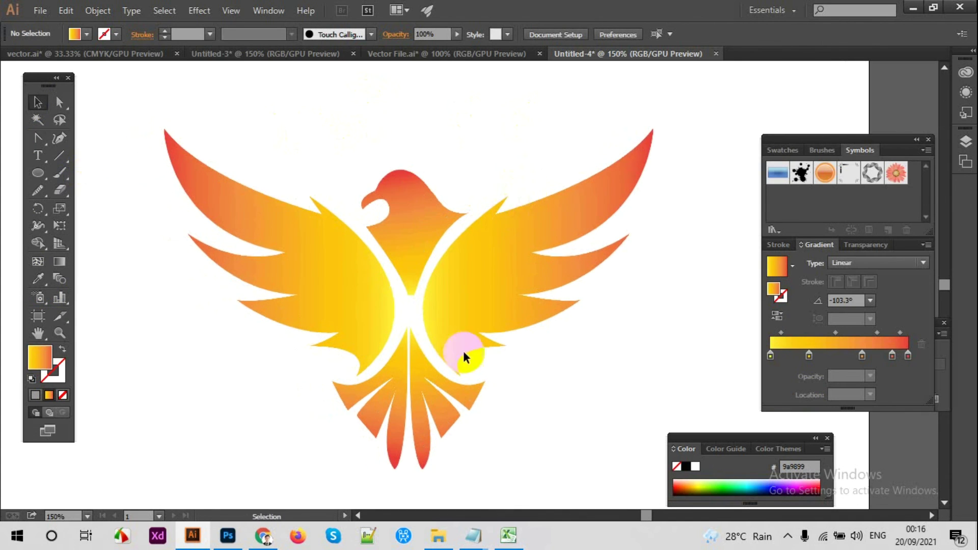